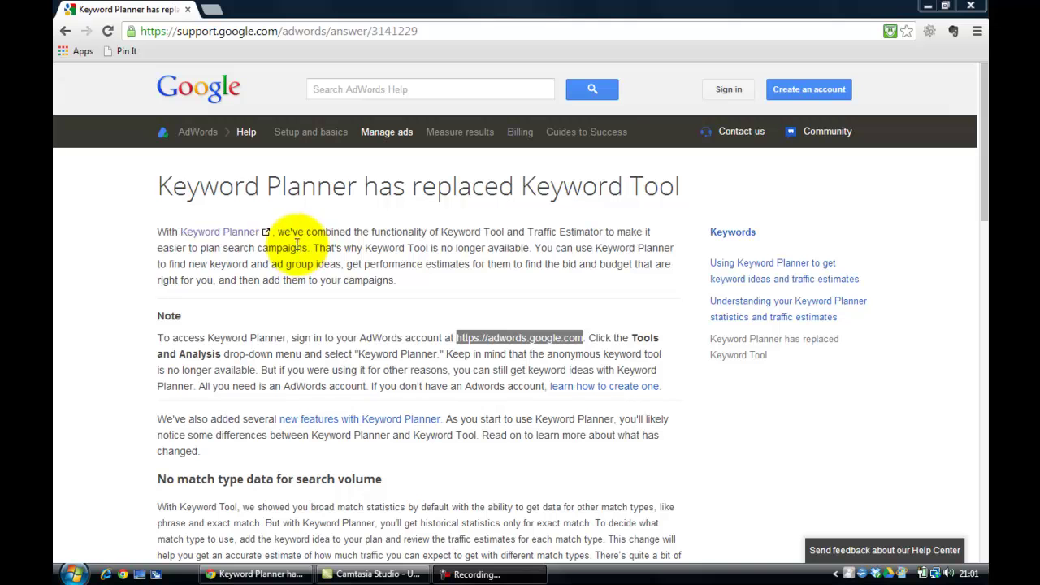
Highlight 'Keyword Planner' in the help article title, then clear the selection
{"action": "left_click", "coordinate": [353, 186]}
{"action": "left_click_drag", "start_coordinate": [355, 187], "coordinate": [173, 187]}
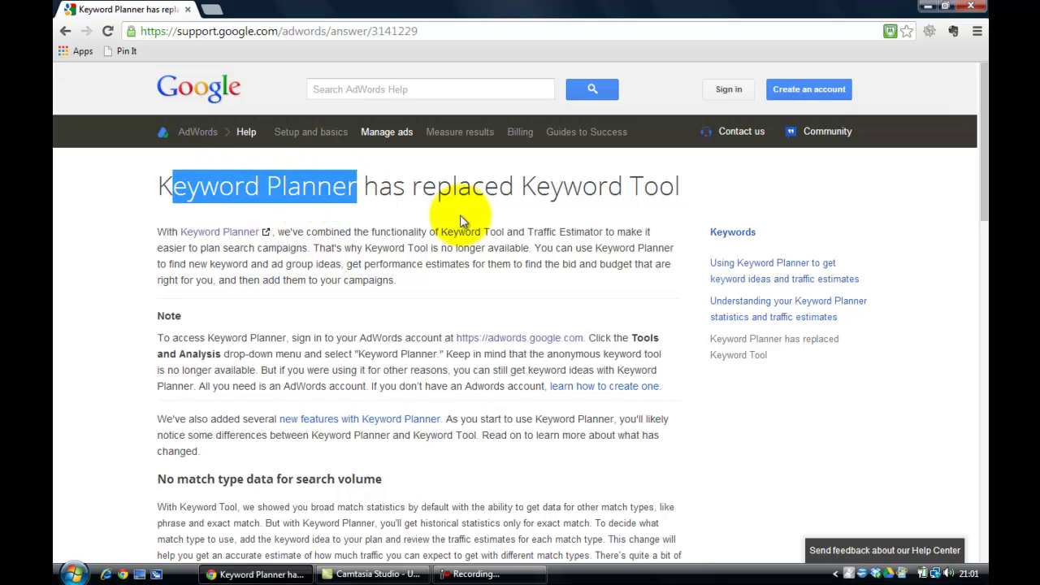
{"action": "left_click", "coordinate": [652, 196]}
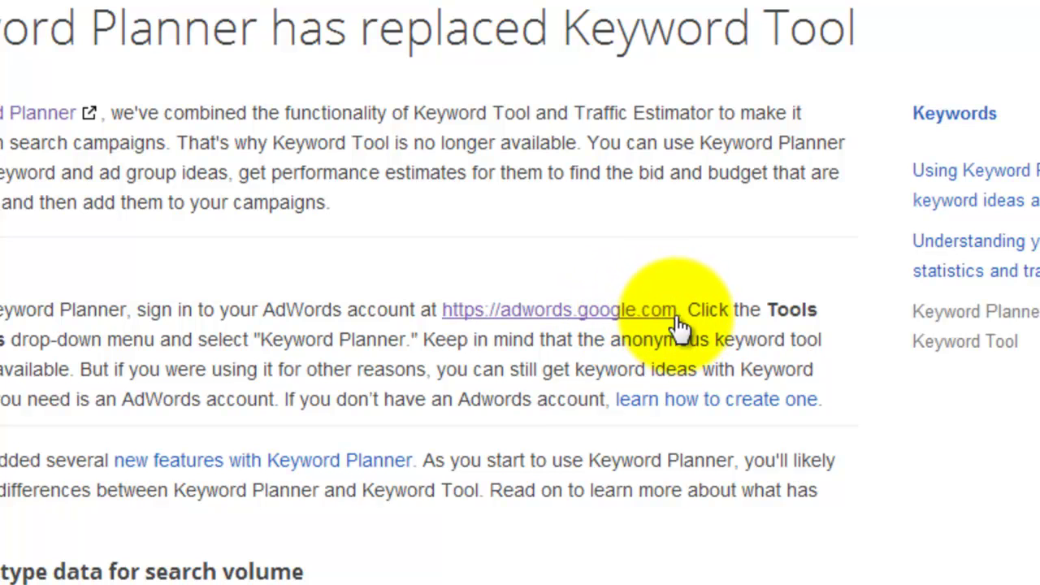
Copy the adwords.google.com address from the article's note
{"action": "left_click_drag", "start_coordinate": [681, 315], "coordinate": [440, 312]}
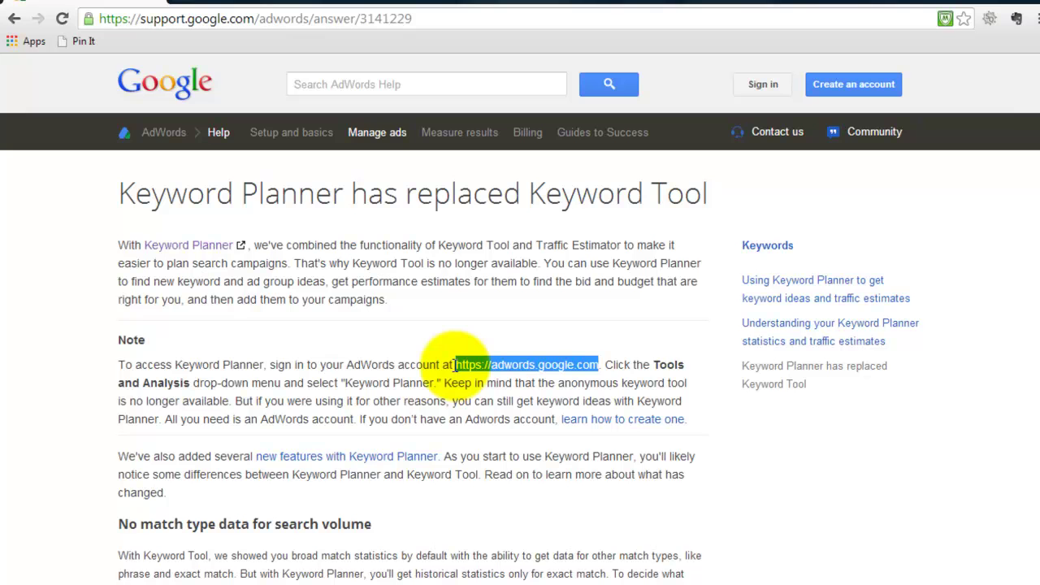
{"action": "right_click", "coordinate": [485, 365]}
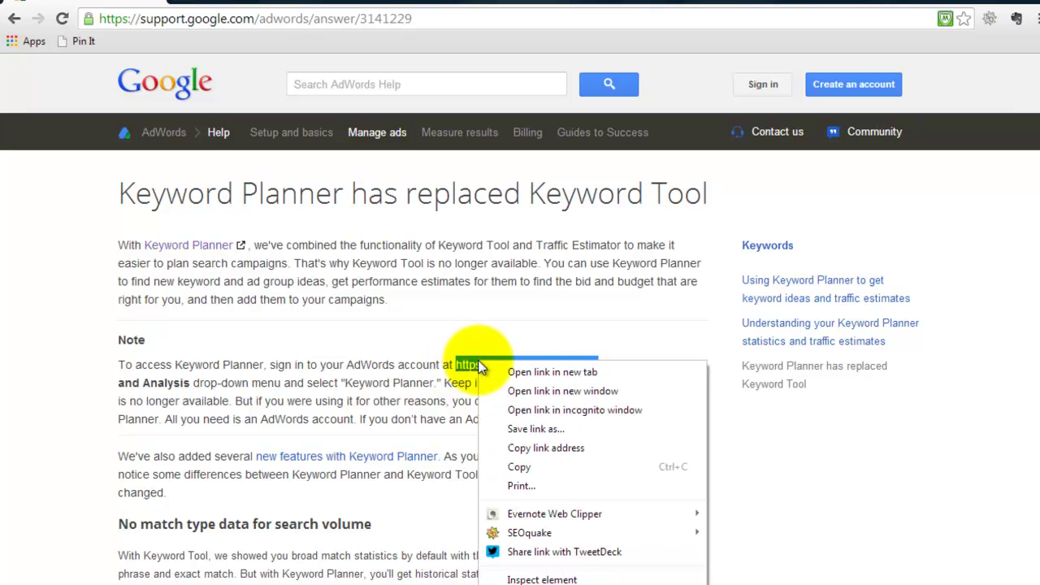
{"action": "left_click", "coordinate": [520, 468]}
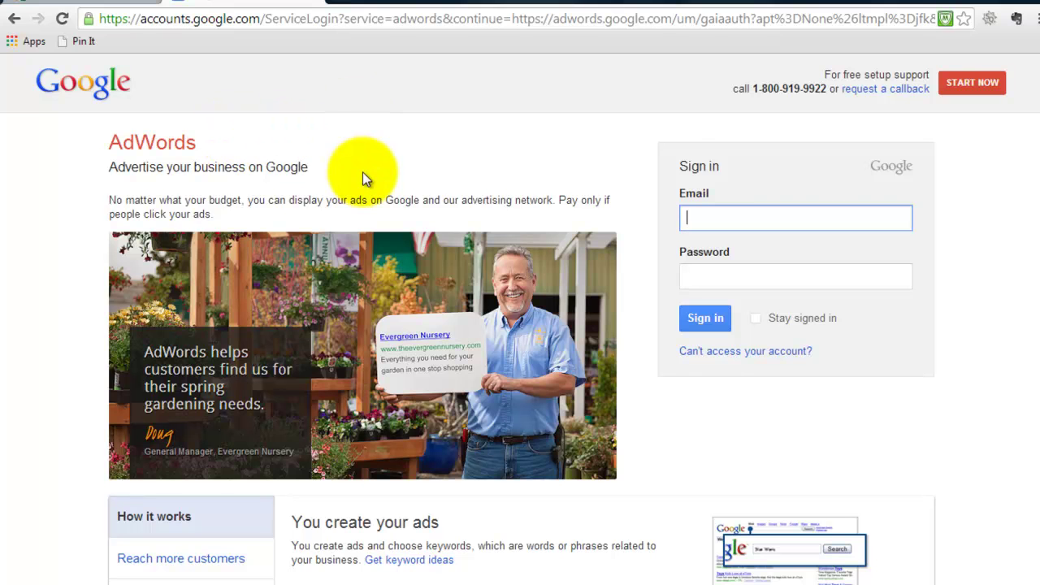
{"action": "scroll", "coordinate": [1034, 183], "scroll_direction": "down", "scroll_amount": 3}
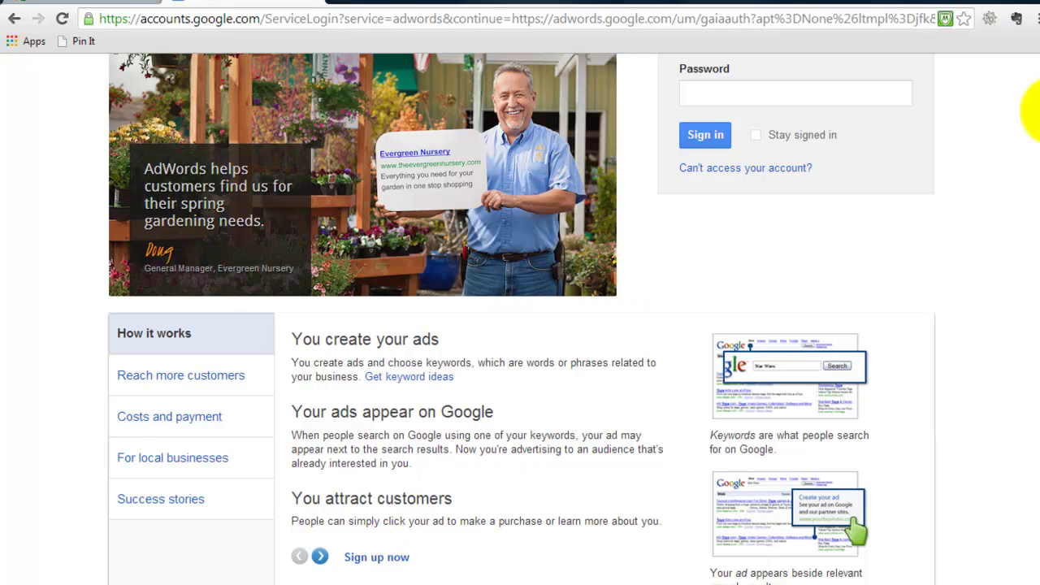
{"action": "scroll", "coordinate": [1034, 219], "scroll_direction": "up", "scroll_amount": 3}
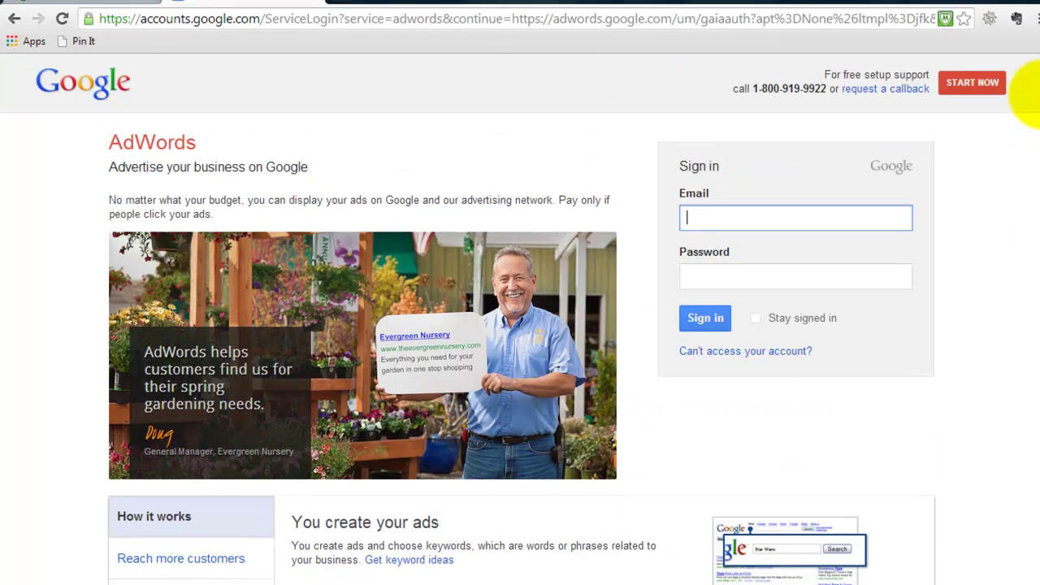
Enter the account email to sign in, then open Keyword Planner from Tools and Analysis
{"action": "type", "text": "interne"}
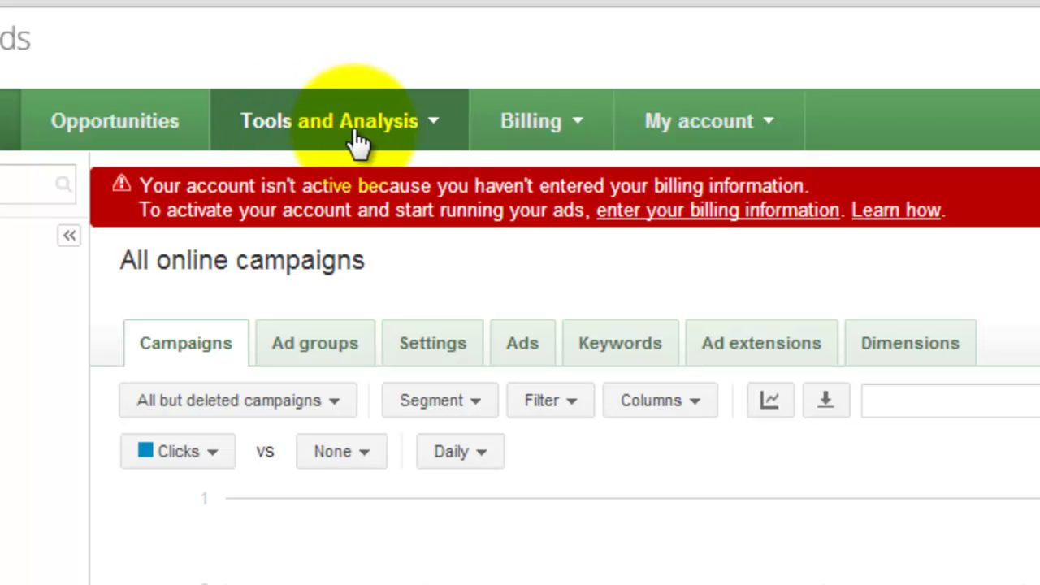
{"action": "left_click", "coordinate": [435, 132]}
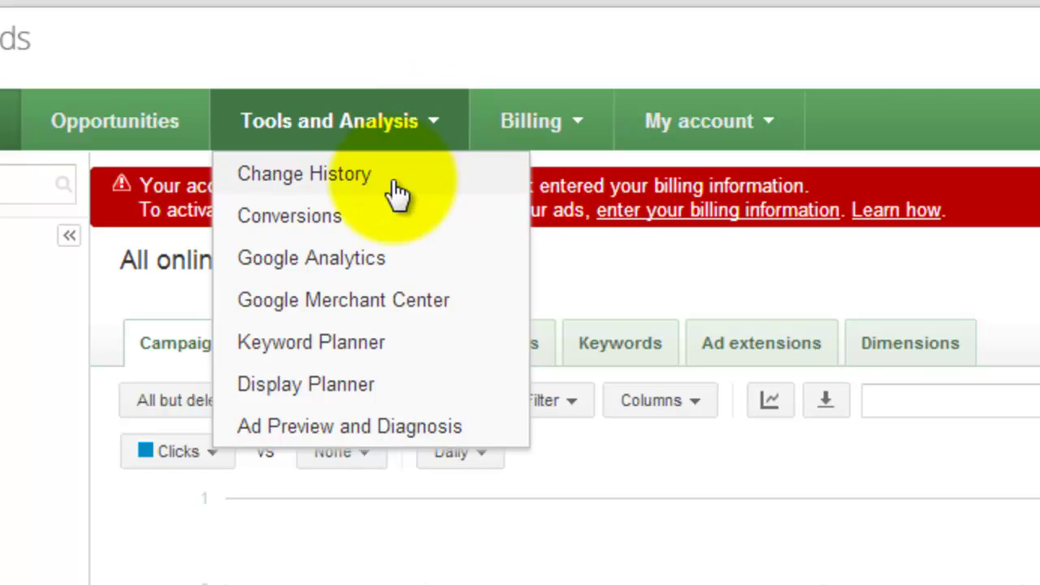
{"action": "left_click", "coordinate": [350, 343]}
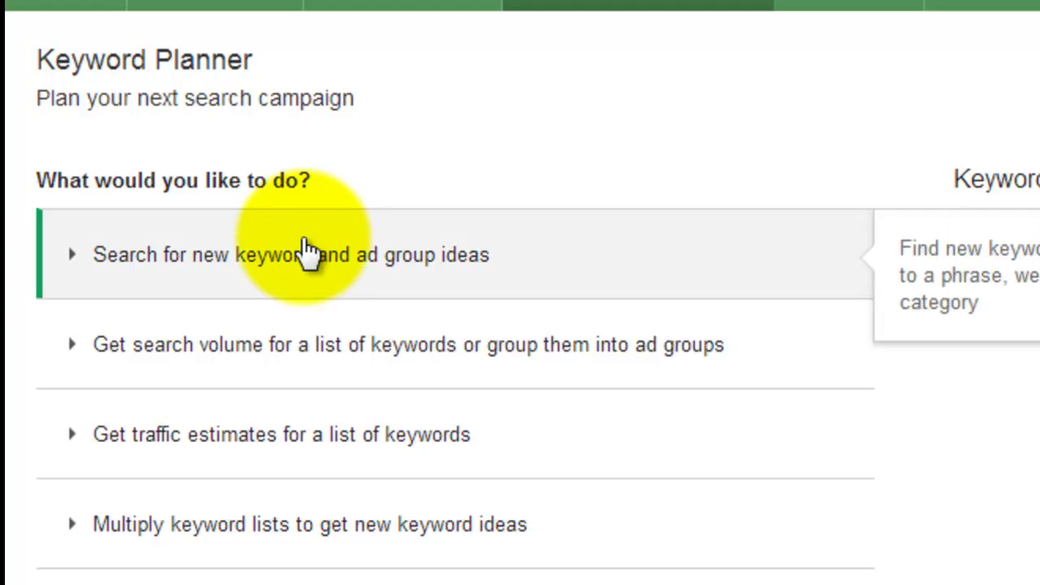
Enter 'golf for beginners' as the product in the new keyword ideas search
{"action": "left_click", "coordinate": [305, 255]}
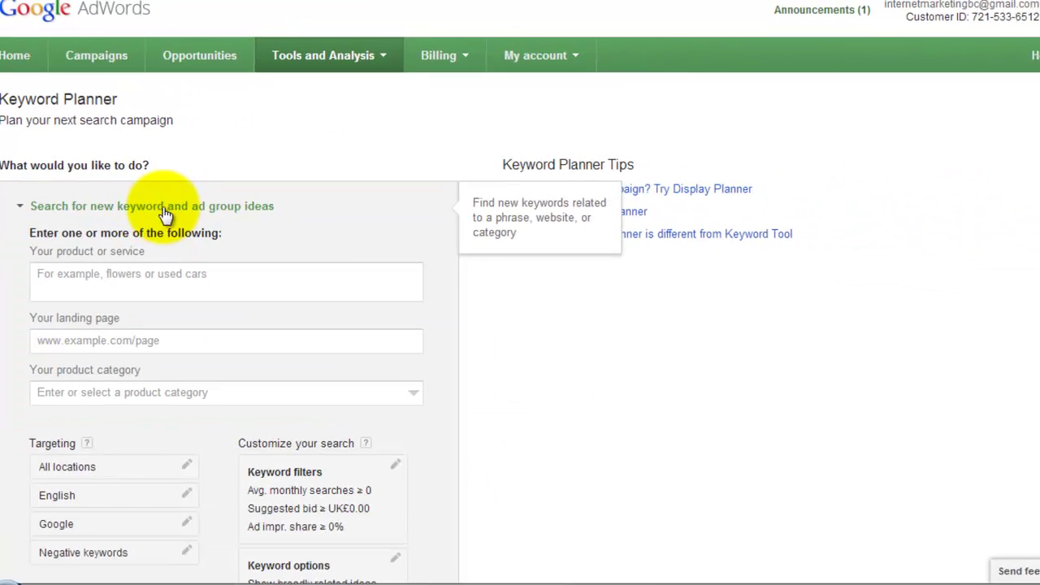
{"action": "left_click", "coordinate": [110, 277]}
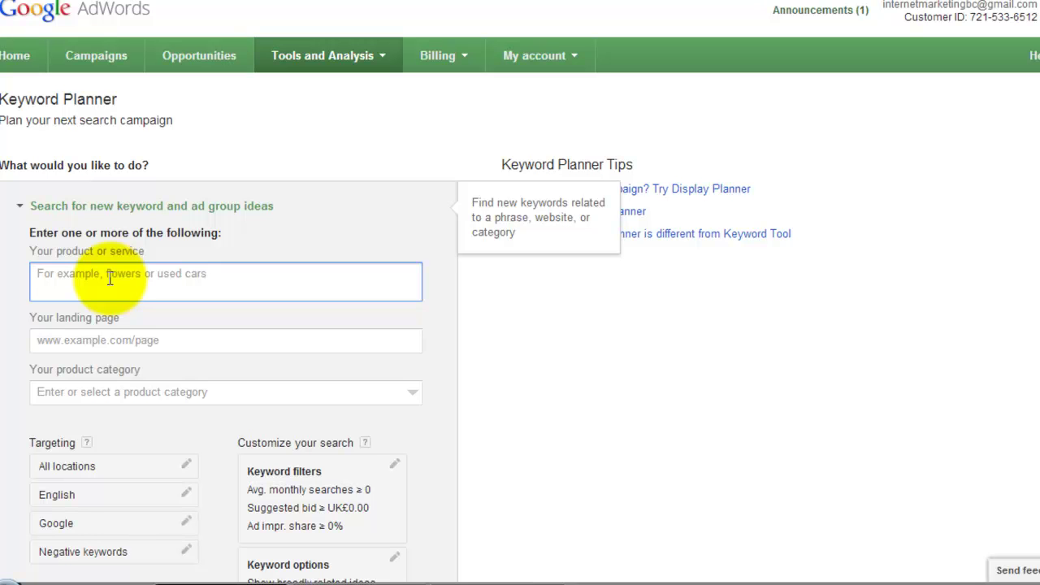
{"action": "type", "text": "golf for be"}
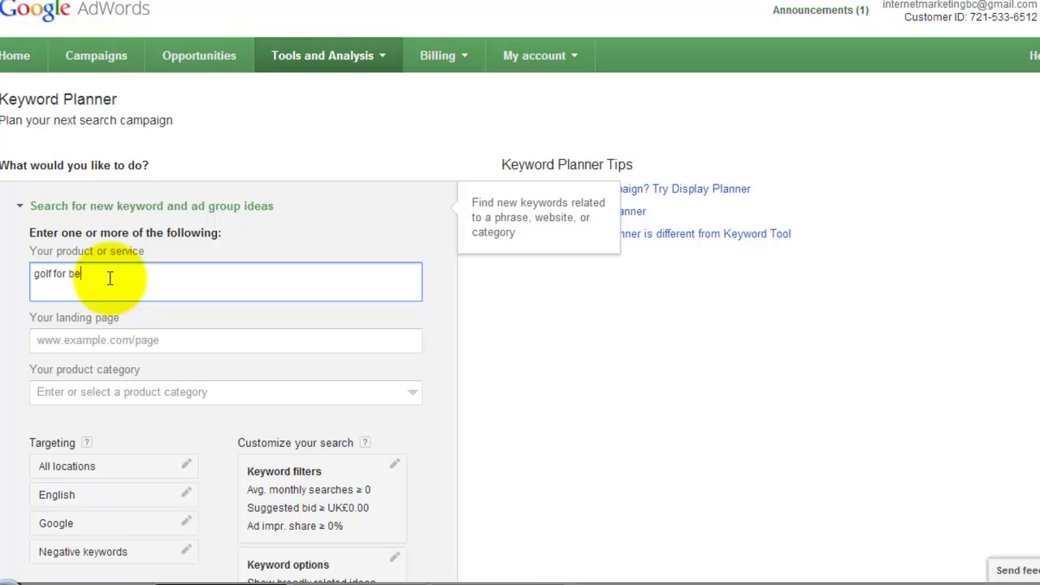
{"action": "type", "text": "ginners"}
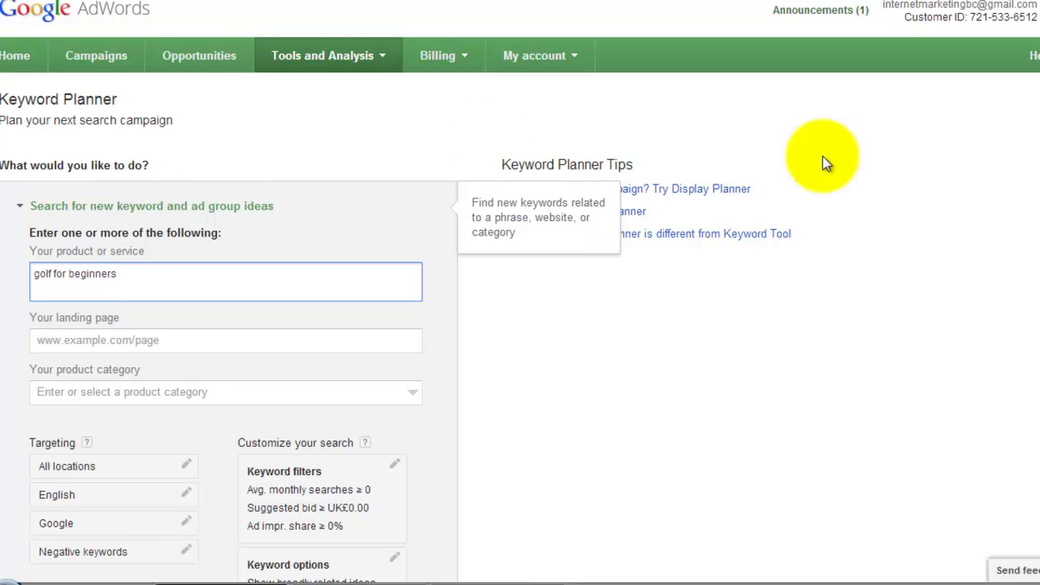
{"action": "scroll", "coordinate": [520, 292], "scroll_direction": "down", "scroll_amount": 3}
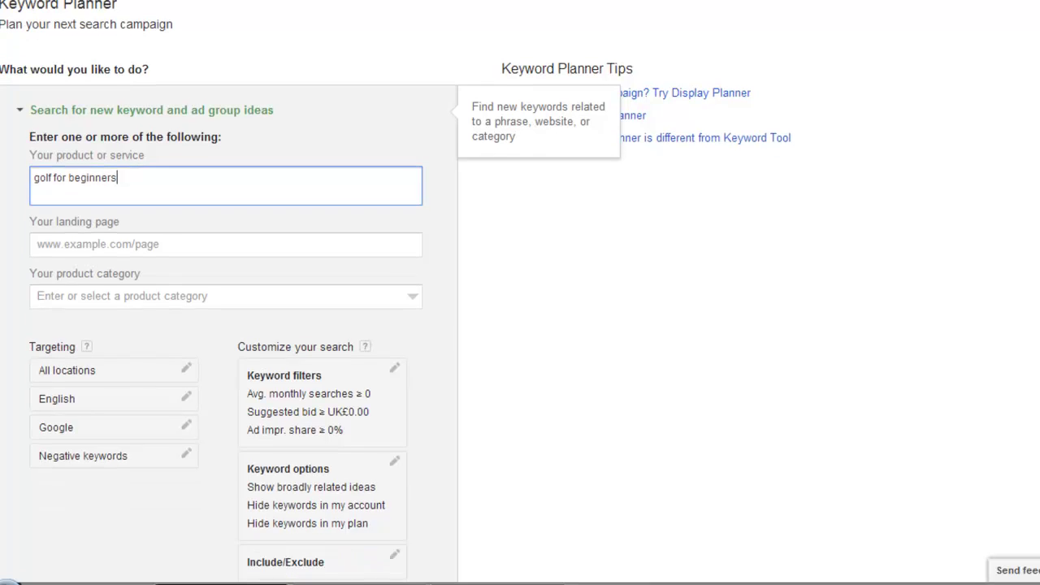
{"action": "scroll", "coordinate": [520, 292], "scroll_direction": "down", "scroll_amount": 2}
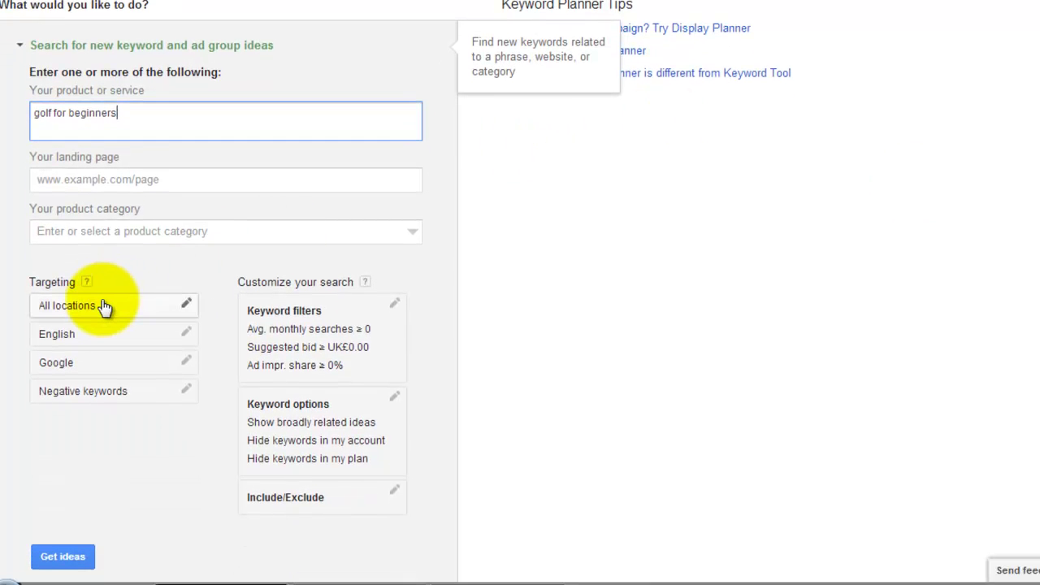
Add then remove United Kingdom, keeping all locations targeted, and get keyword ideas
{"action": "left_click", "coordinate": [187, 306]}
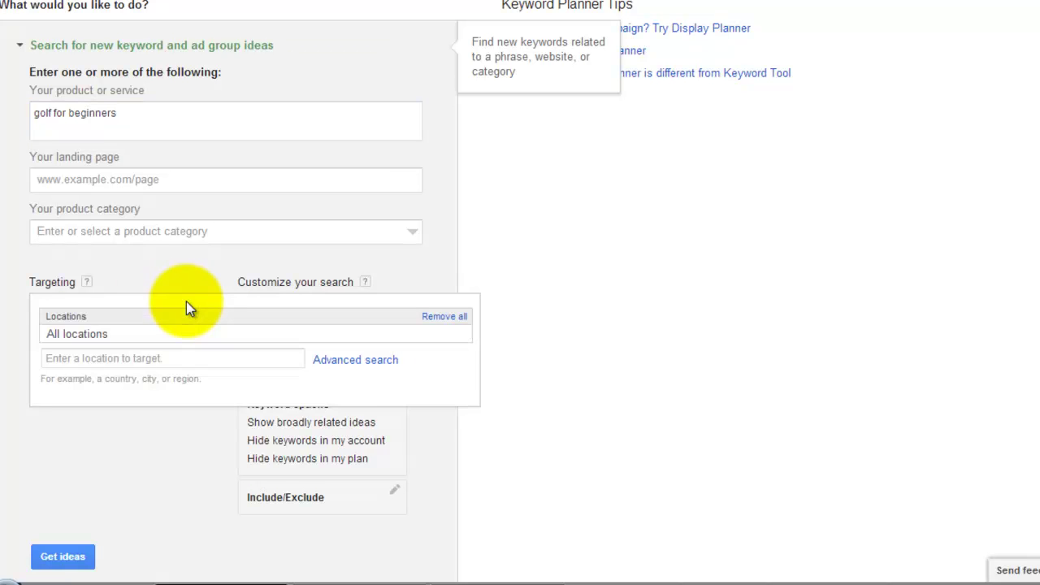
{"action": "left_click", "coordinate": [105, 349]}
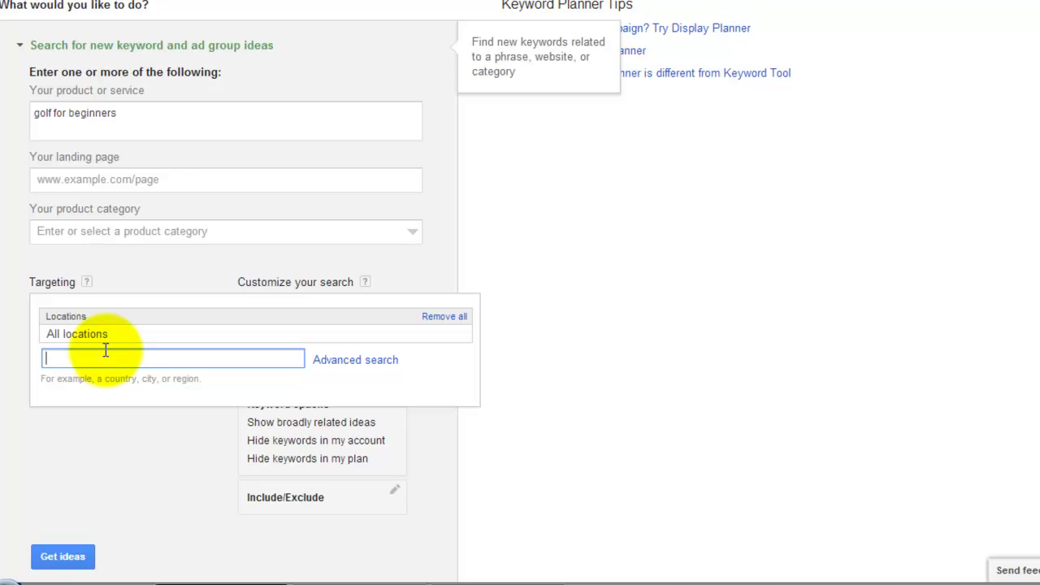
{"action": "type", "text": "united k"}
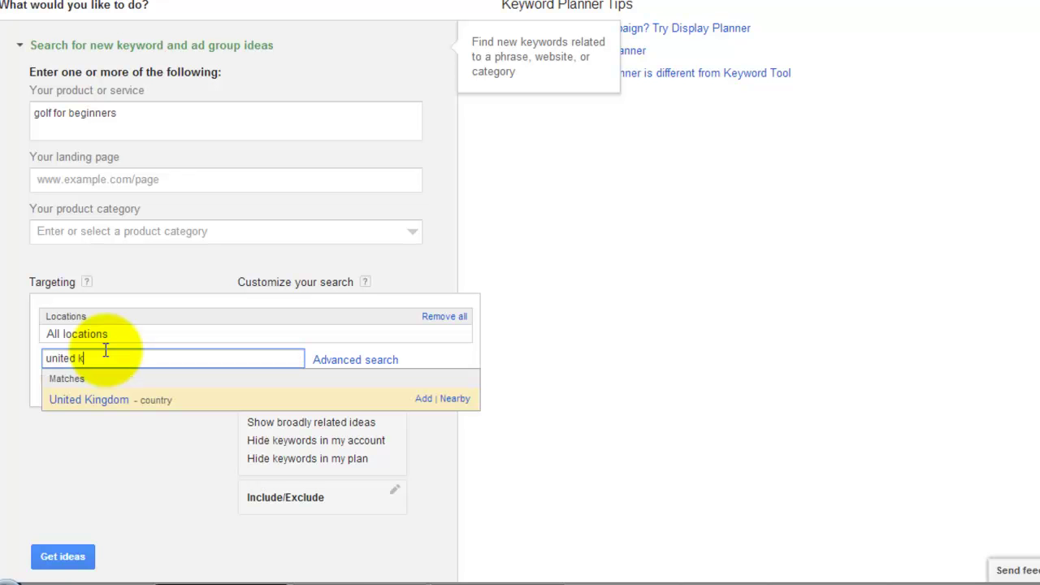
{"action": "left_click", "coordinate": [104, 399]}
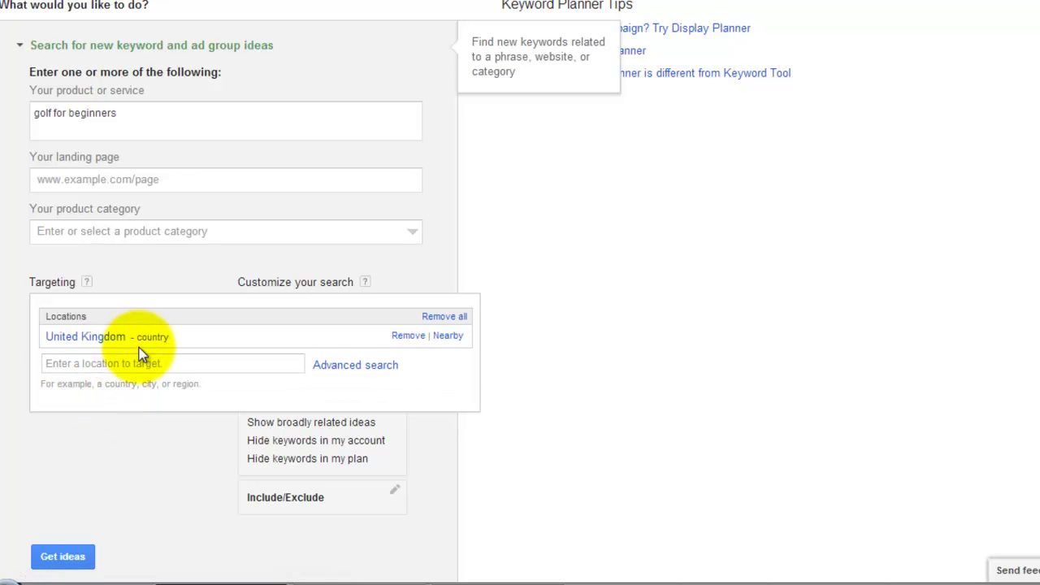
{"action": "left_click", "coordinate": [424, 339]}
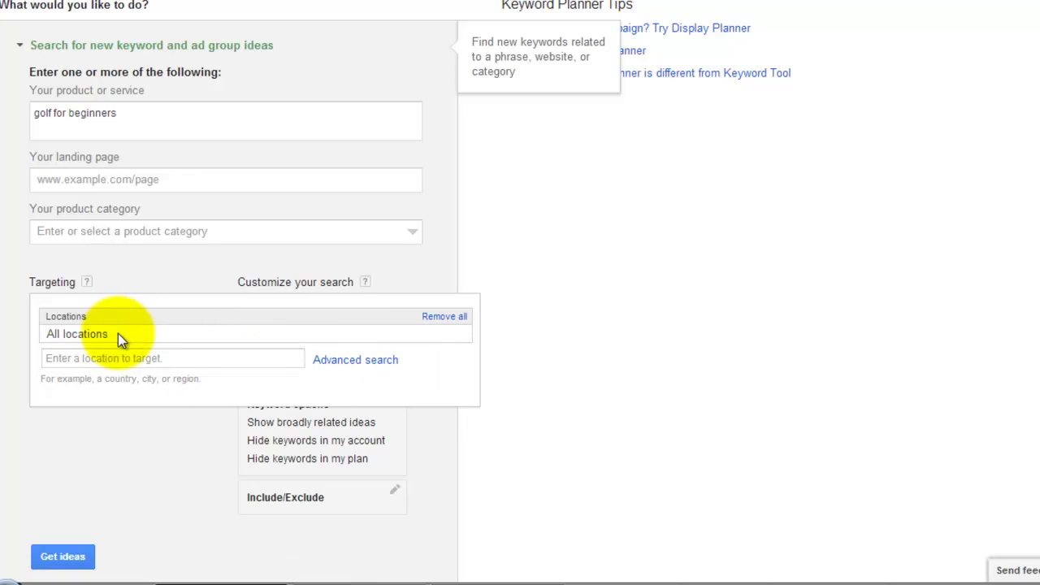
{"action": "left_click", "coordinate": [124, 449]}
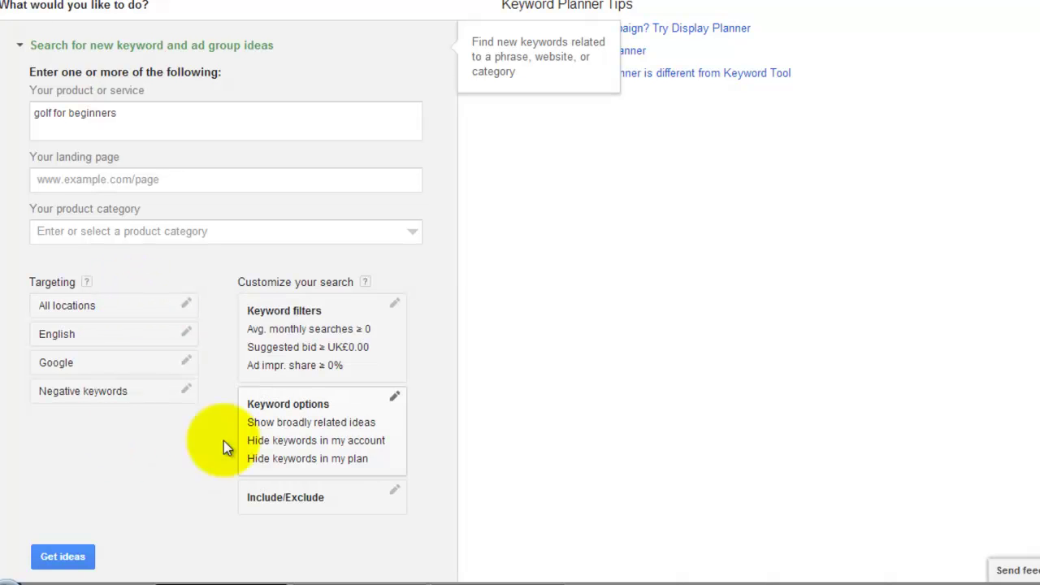
{"action": "left_click", "coordinate": [63, 560]}
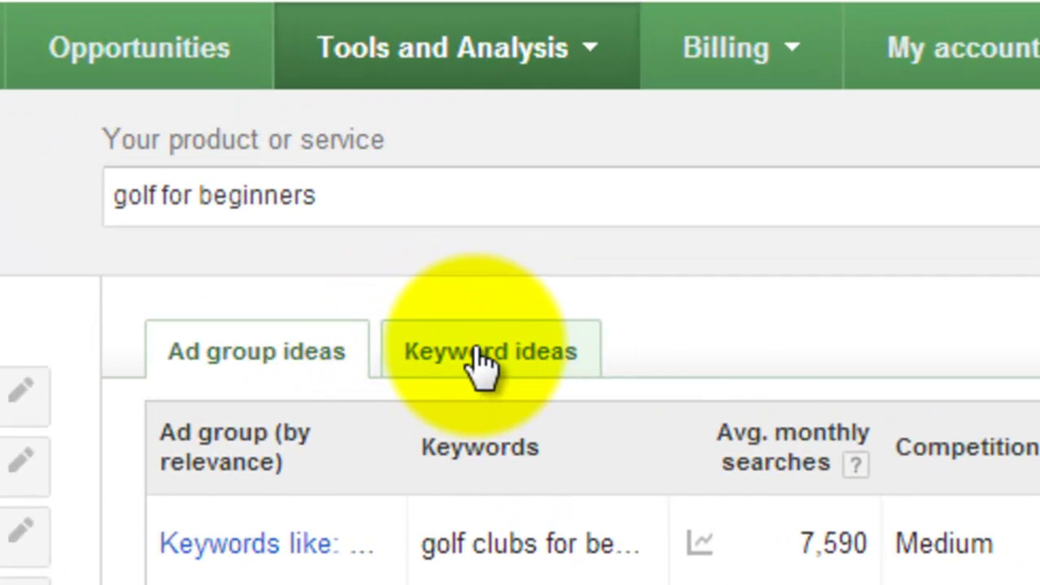
{"action": "left_click", "coordinate": [481, 366]}
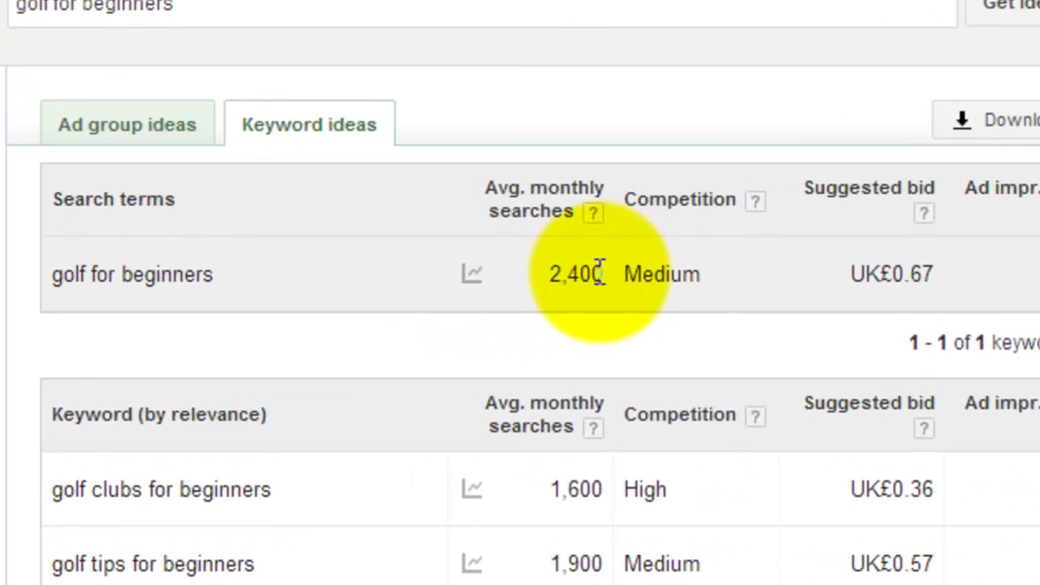
{"action": "double_click", "coordinate": [476, 256]}
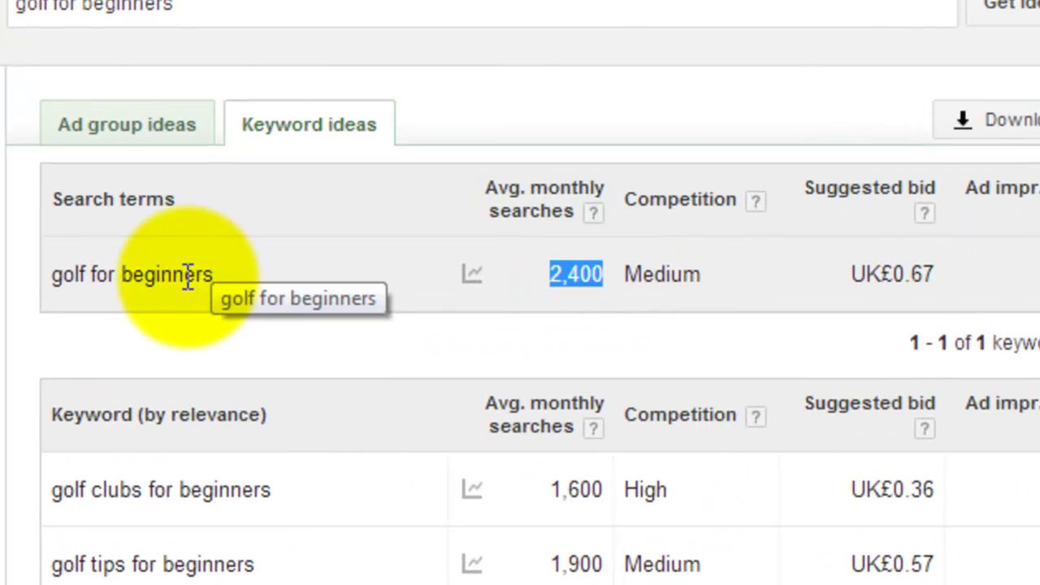
{"action": "left_click_drag", "start_coordinate": [213, 275], "coordinate": [51, 258]}
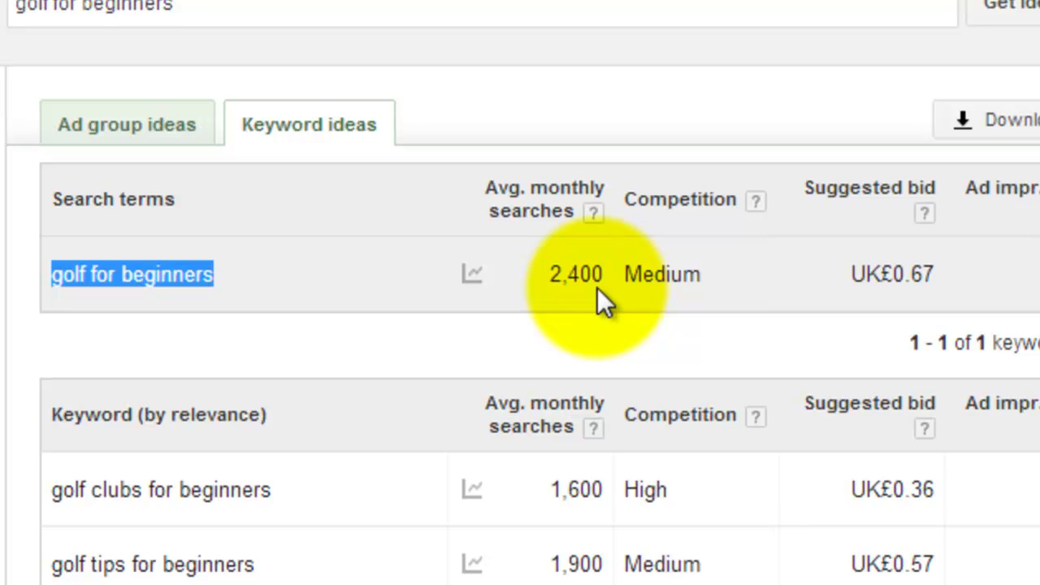
{"action": "left_click", "coordinate": [268, 300]}
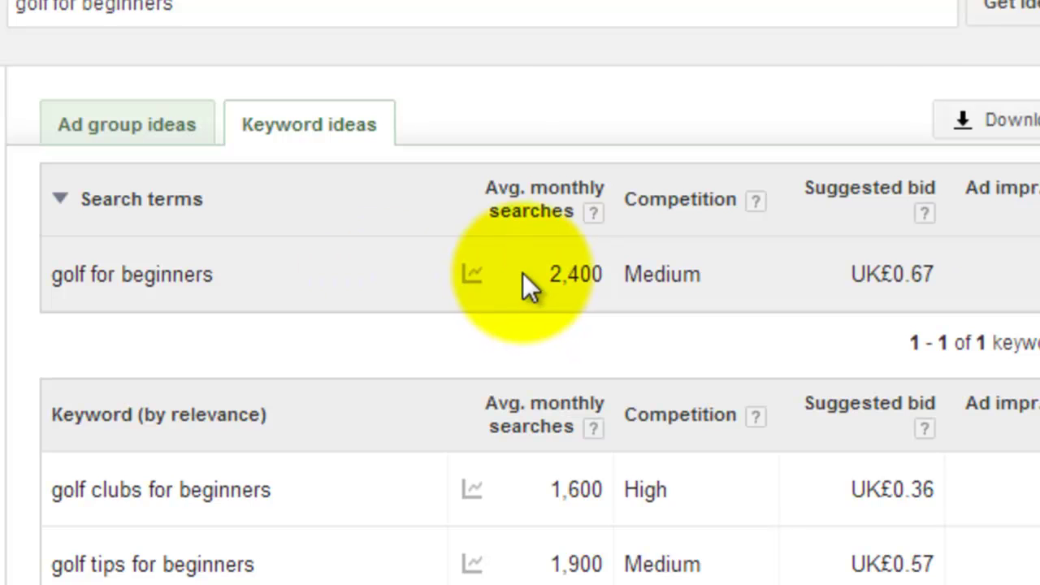
{"action": "mouse_move", "coordinate": [472, 274]}
{"action": "left_click_drag", "start_coordinate": [602, 274], "coordinate": [500, 289]}
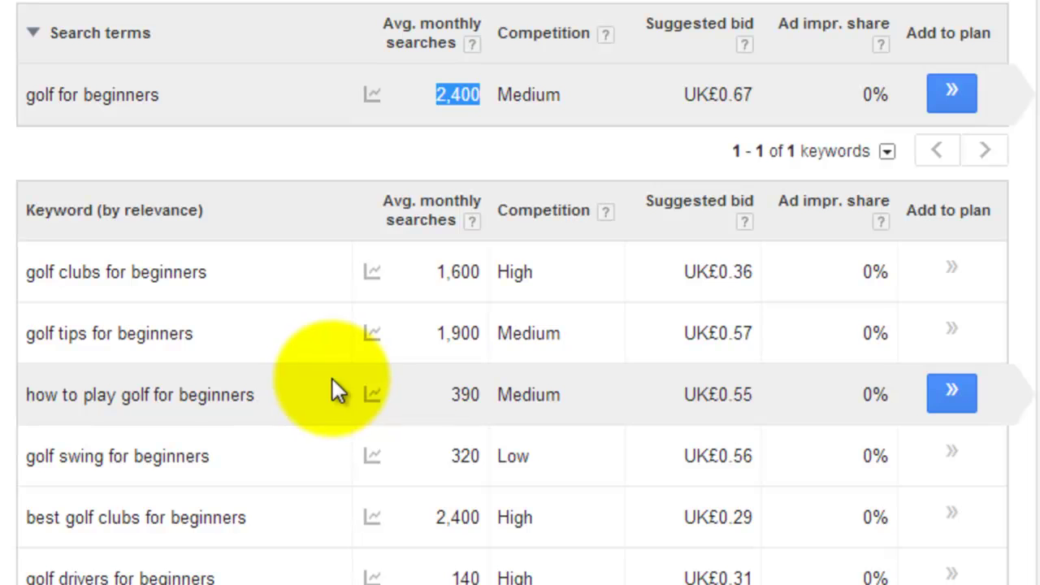
{"action": "double_click", "coordinate": [478, 393]}
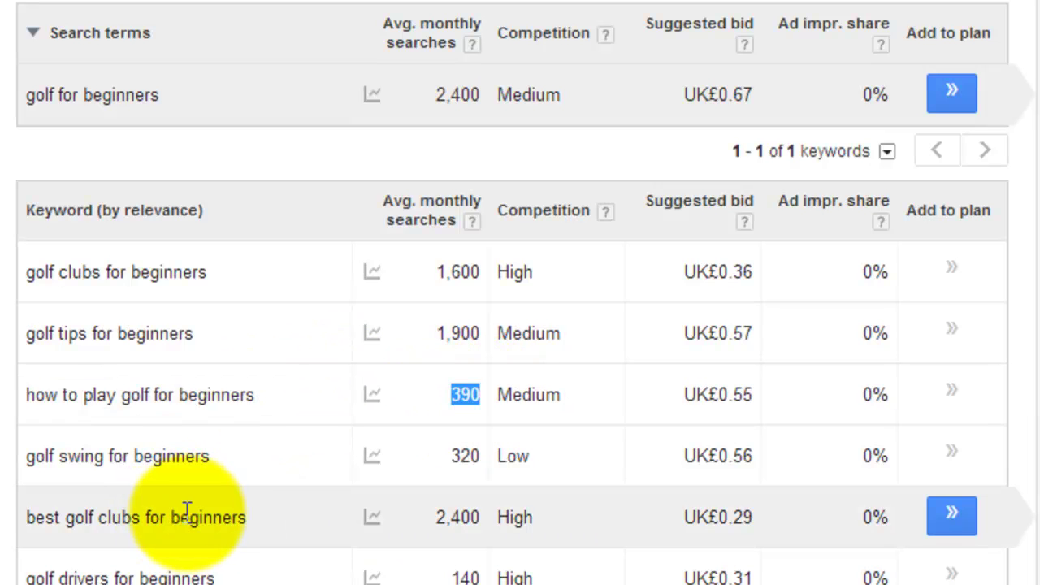
{"action": "left_click_drag", "start_coordinate": [250, 514], "coordinate": [29, 511]}
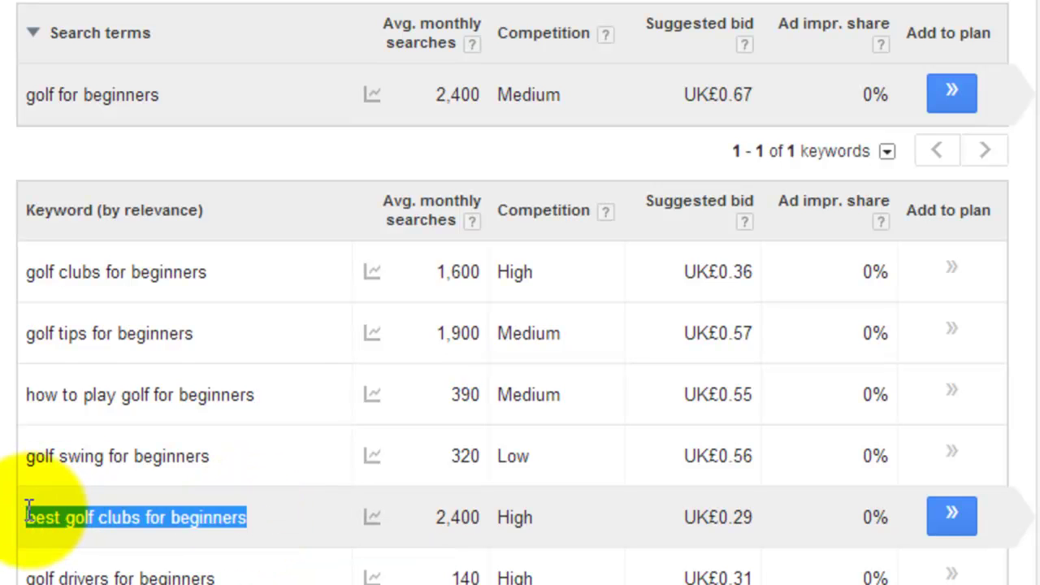
{"action": "right_click", "coordinate": [278, 502]}
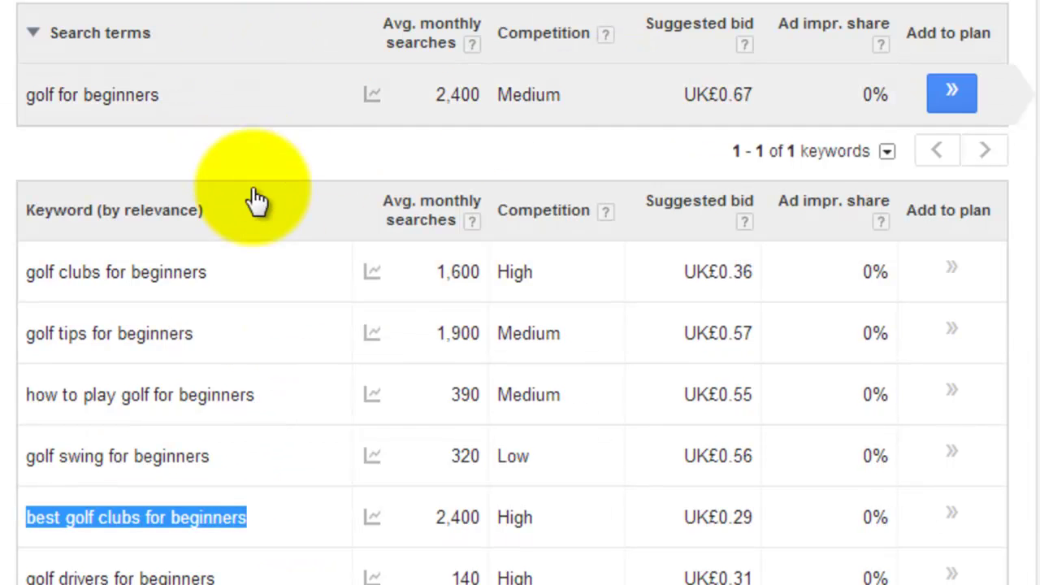
Sort the 801 keyword ideas by Avg. monthly searches descending, putting 'golf galaxy' first
{"action": "scroll", "coordinate": [520, 292], "scroll_direction": "down", "scroll_amount": 2}
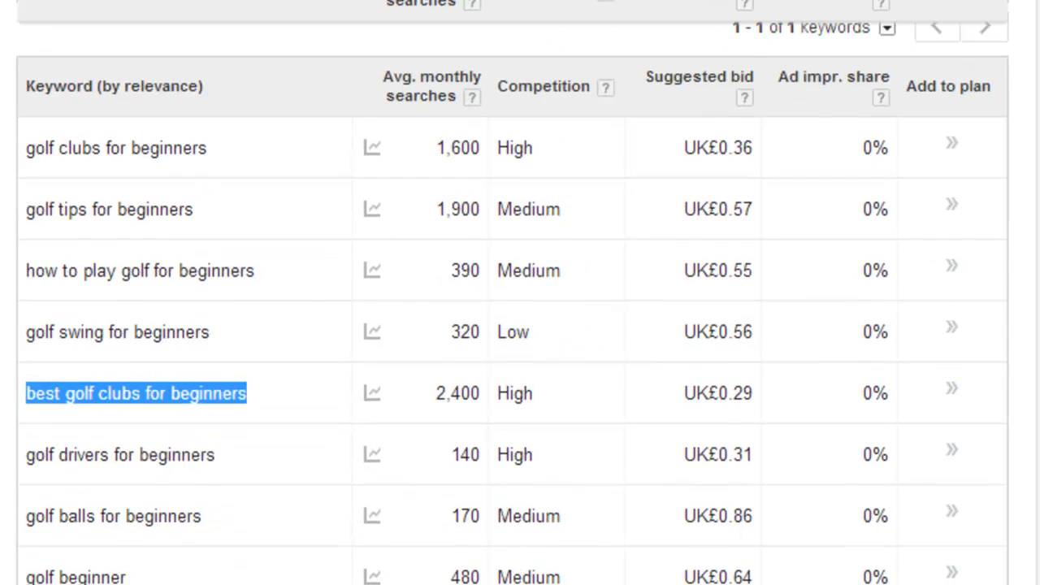
{"action": "scroll", "coordinate": [520, 293], "scroll_direction": "up", "scroll_amount": 1}
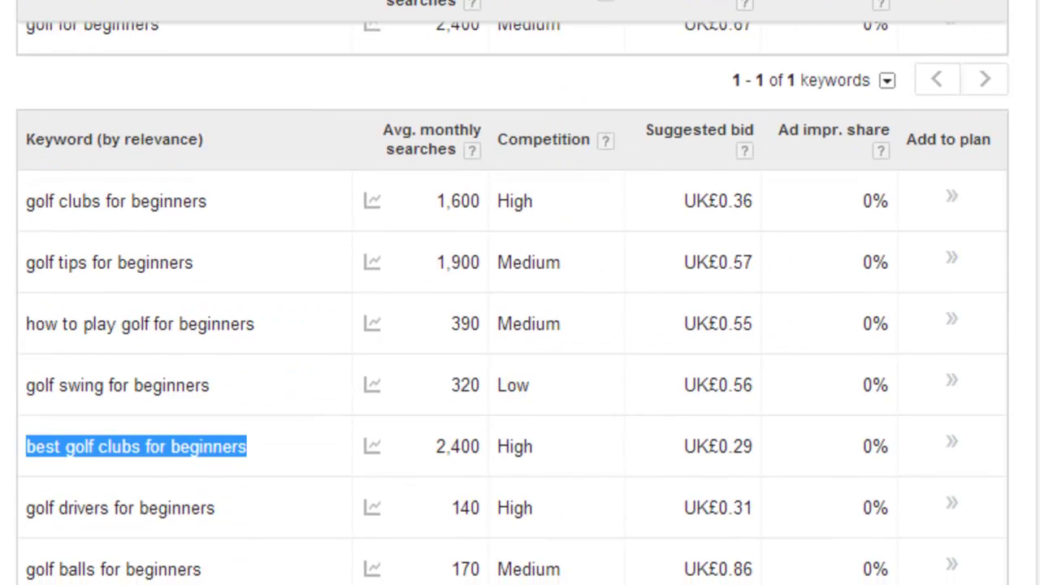
{"action": "left_click", "coordinate": [439, 154]}
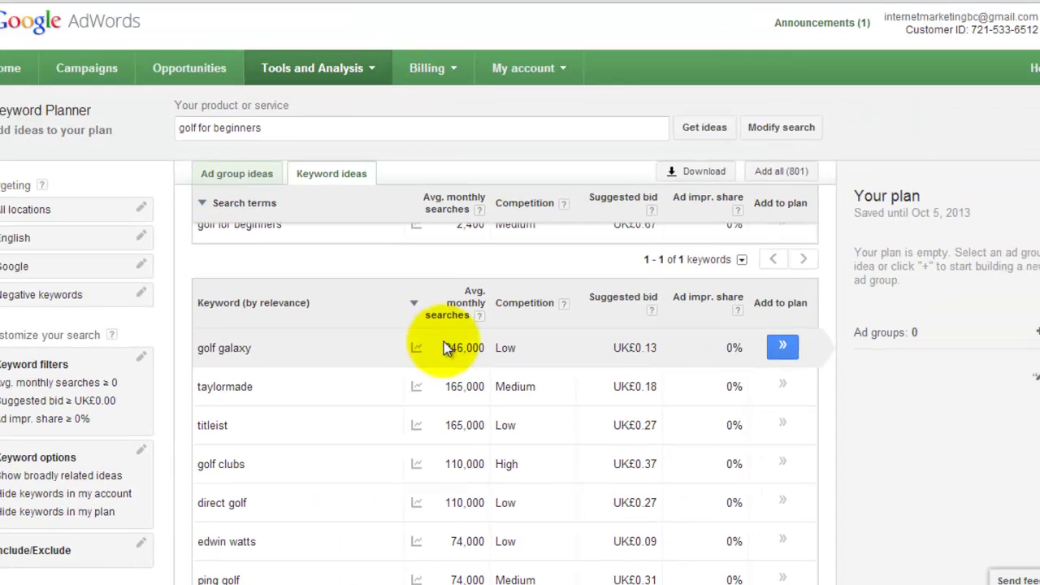
{"action": "left_click_drag", "start_coordinate": [1035, 73], "coordinate": [1021, 226]}
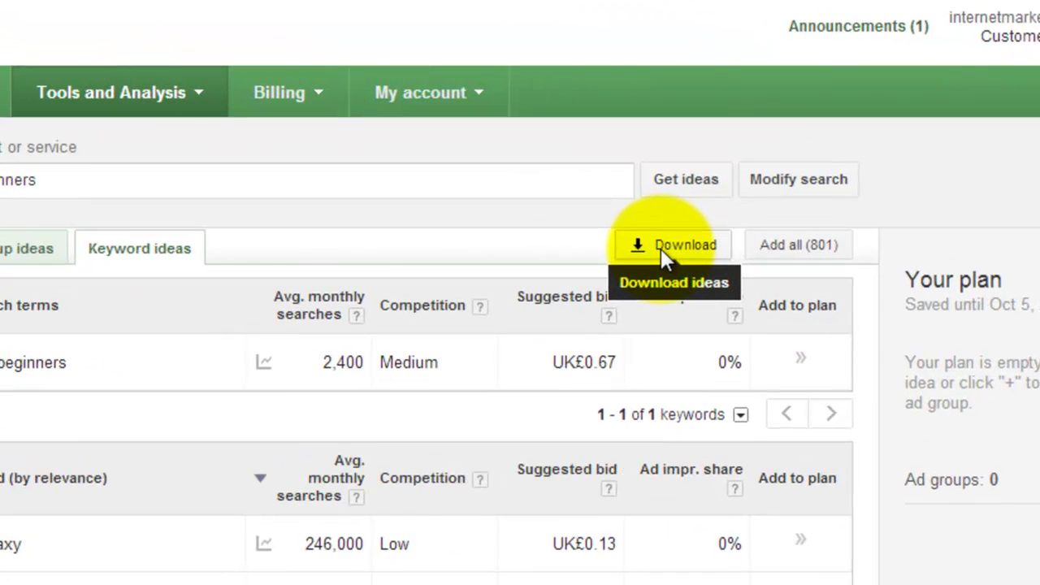
Download the 800 keyword ideas as an Excel CSV file and dismiss the ready notice
{"action": "left_click", "coordinate": [663, 254]}
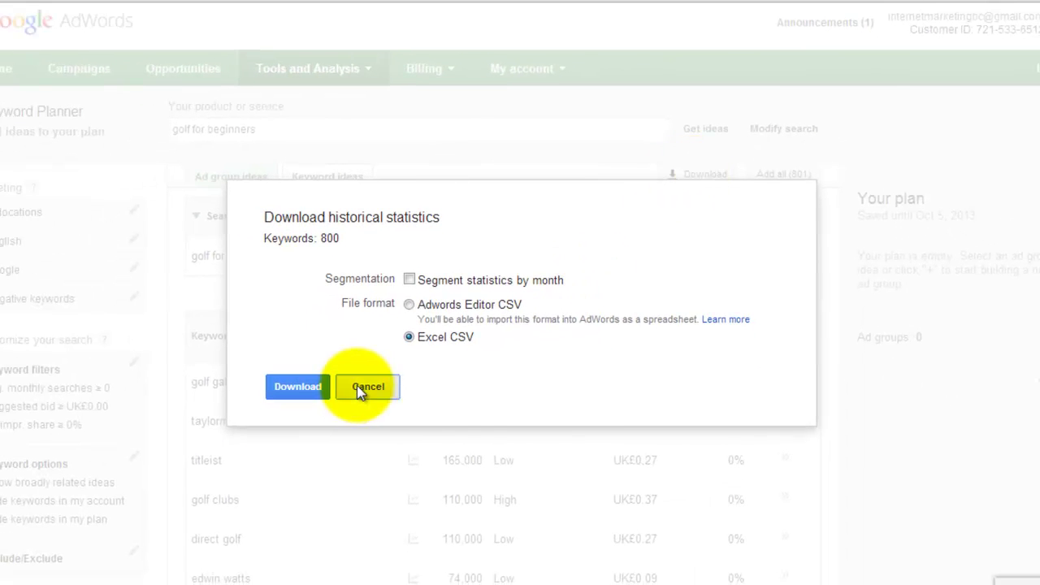
{"action": "left_click", "coordinate": [358, 387]}
{"action": "left_click", "coordinate": [696, 179]}
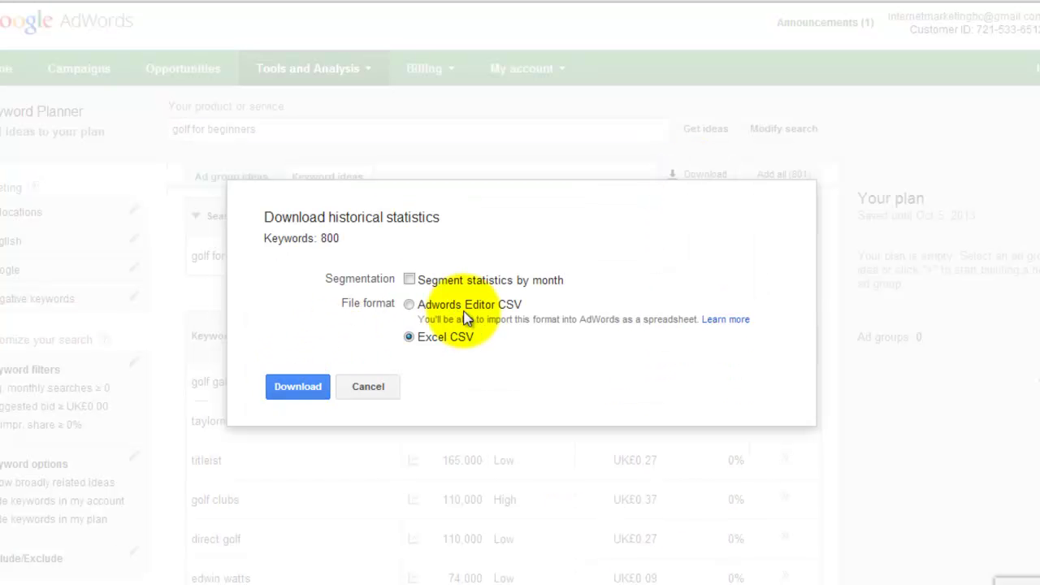
{"action": "left_click", "coordinate": [286, 388]}
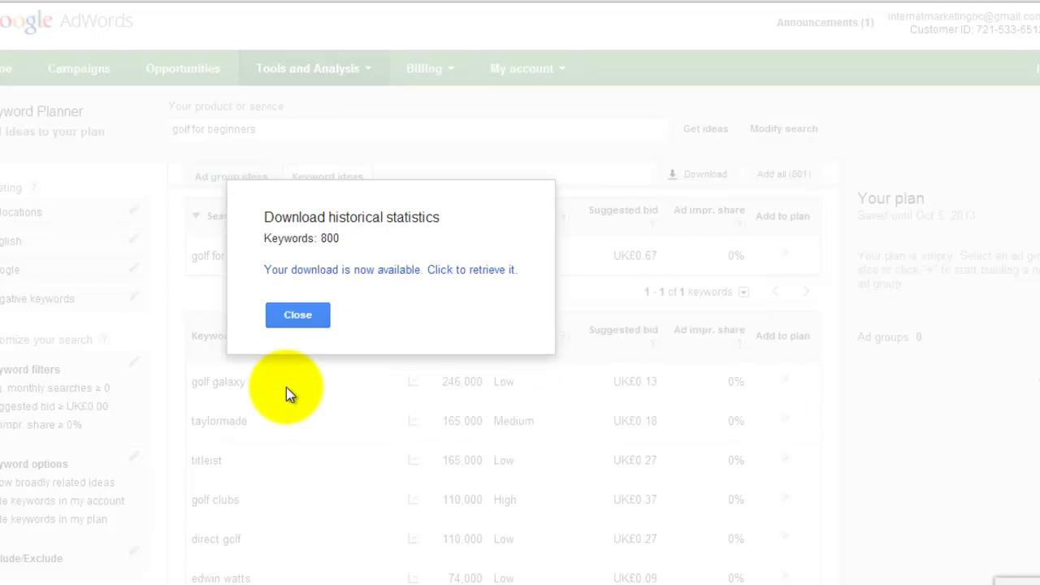
{"action": "left_click", "coordinate": [299, 317]}
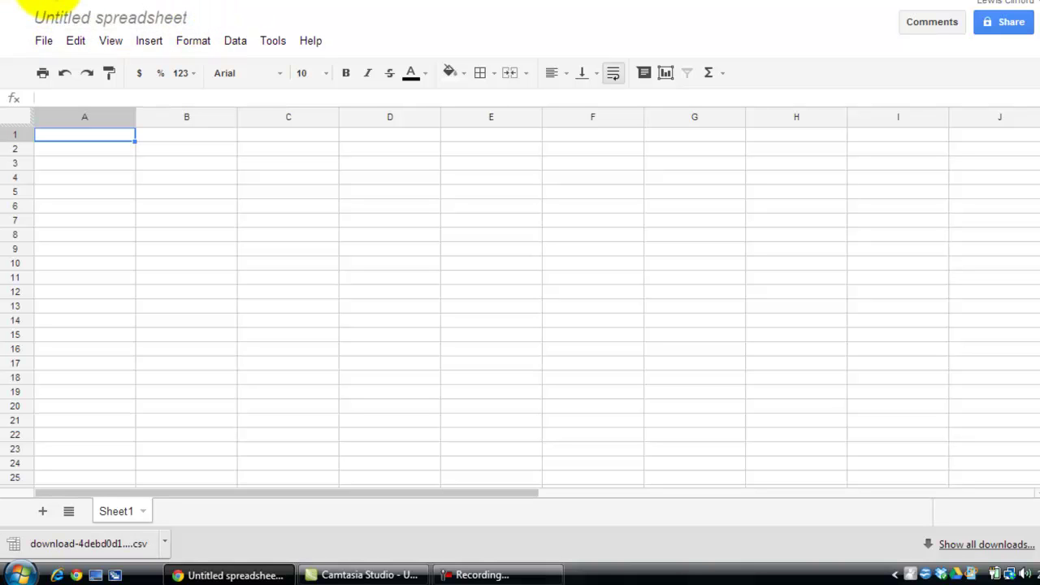
Select the blank sheet and choose the downloaded keyword CSV for import
{"action": "left_click", "coordinate": [47, 137]}
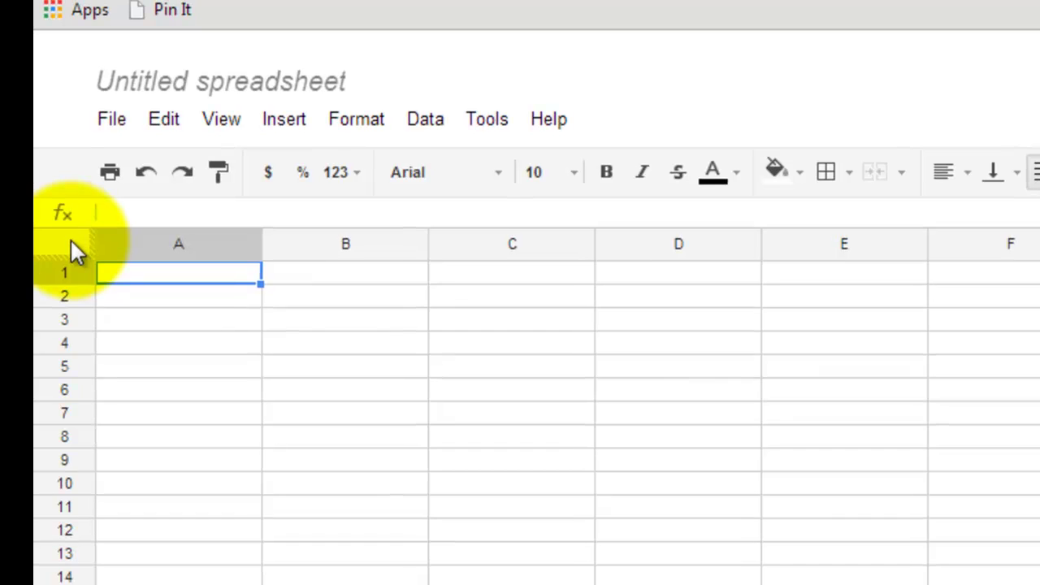
{"action": "left_click", "coordinate": [70, 240]}
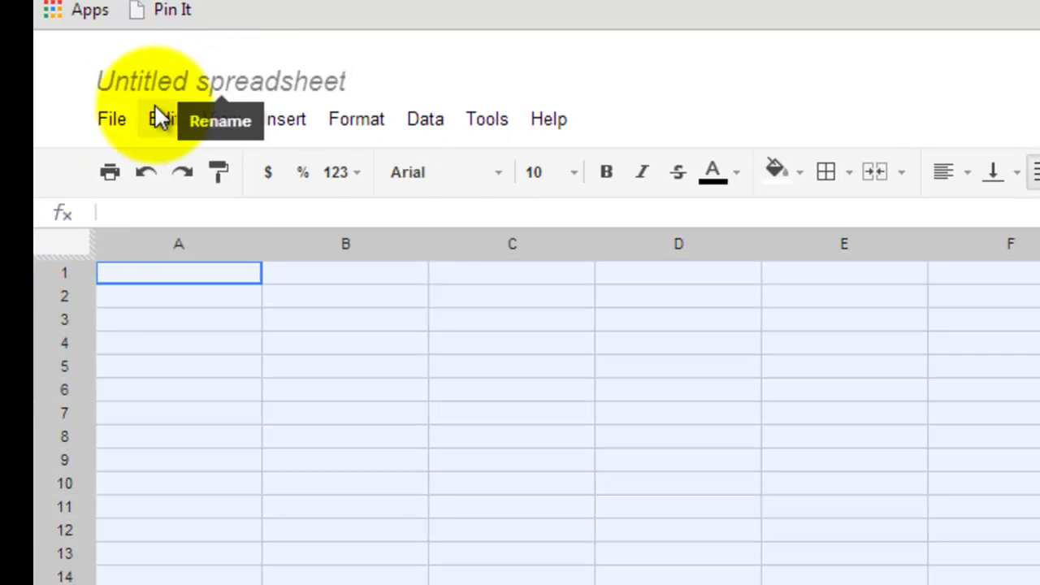
{"action": "left_click", "coordinate": [116, 119]}
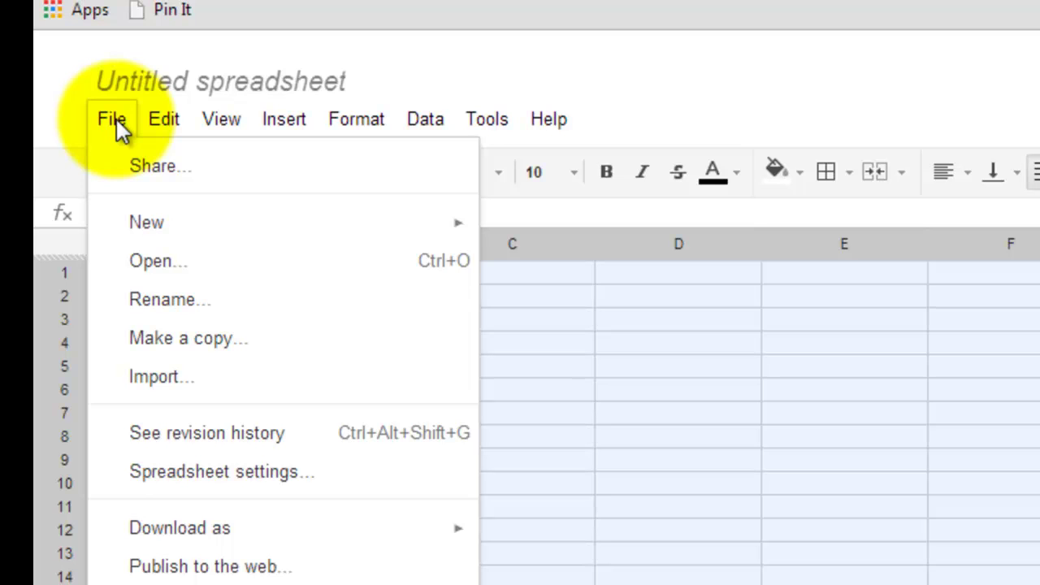
{"action": "left_click", "coordinate": [170, 376]}
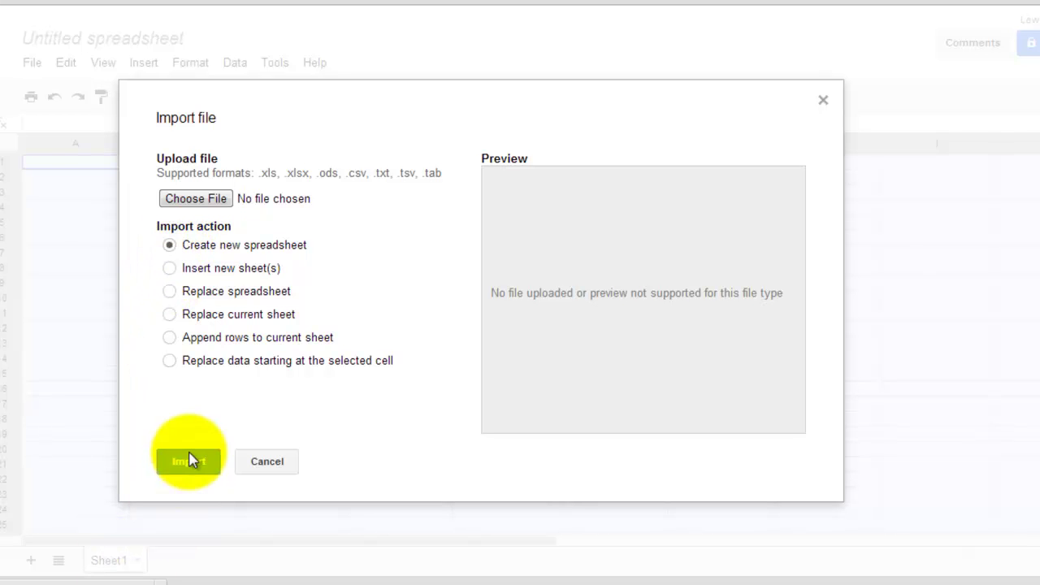
{"action": "left_click", "coordinate": [221, 204]}
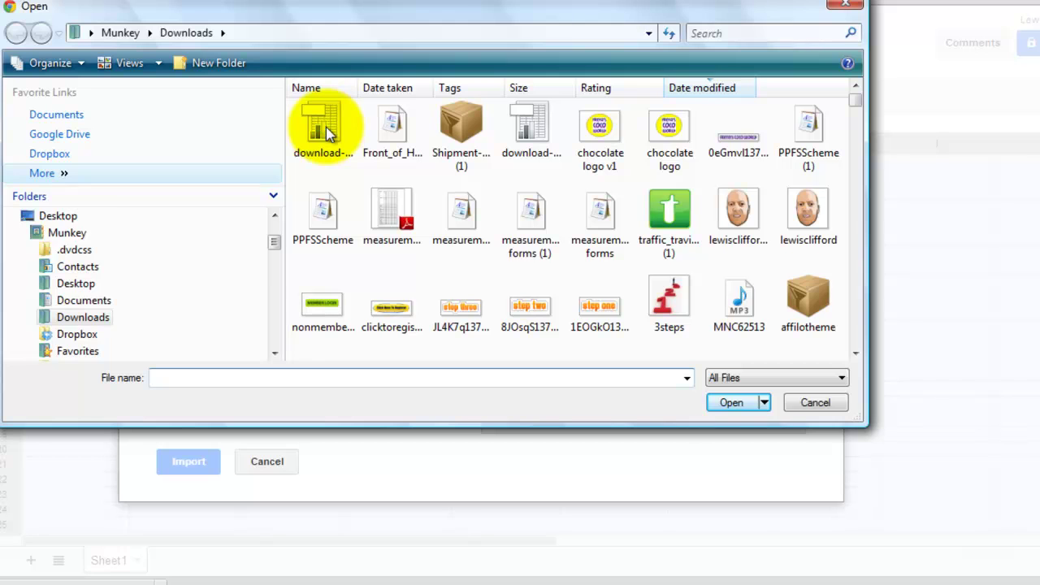
{"action": "left_click", "coordinate": [326, 126]}
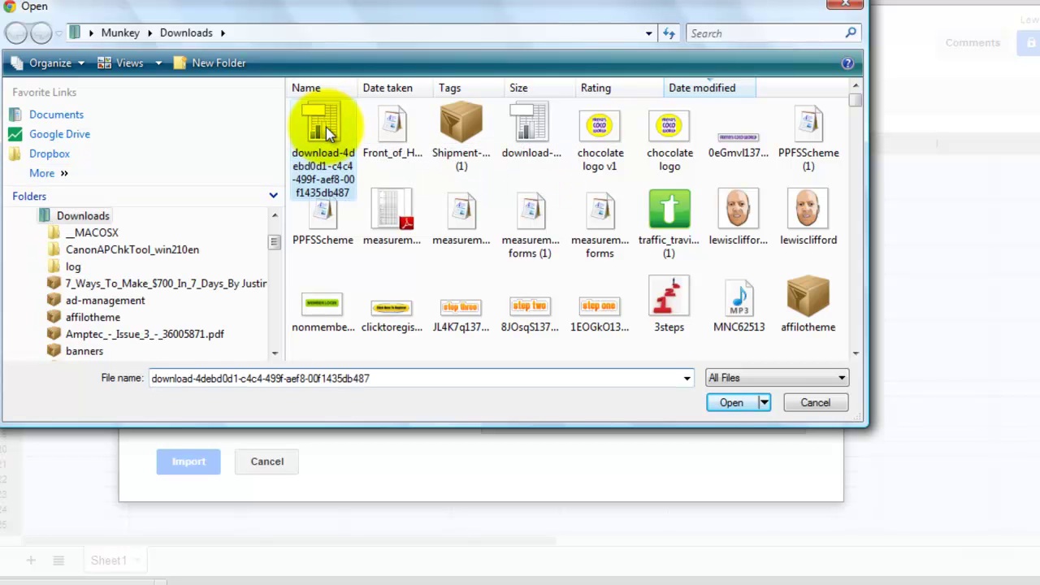
{"action": "left_click", "coordinate": [736, 405]}
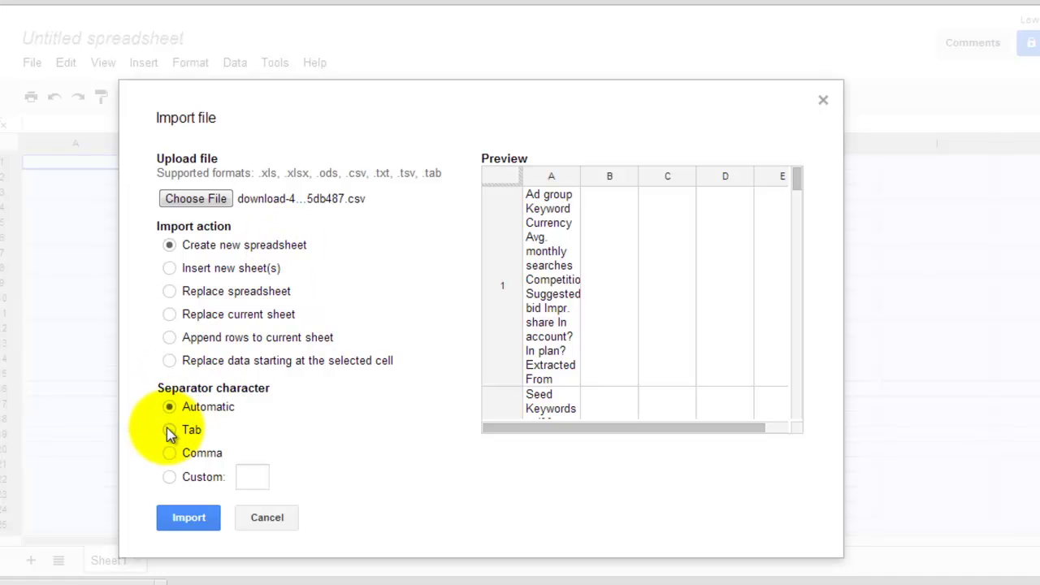
Import the CSV as a new spreadsheet with Tab as separator and open it
{"action": "left_click", "coordinate": [169, 430]}
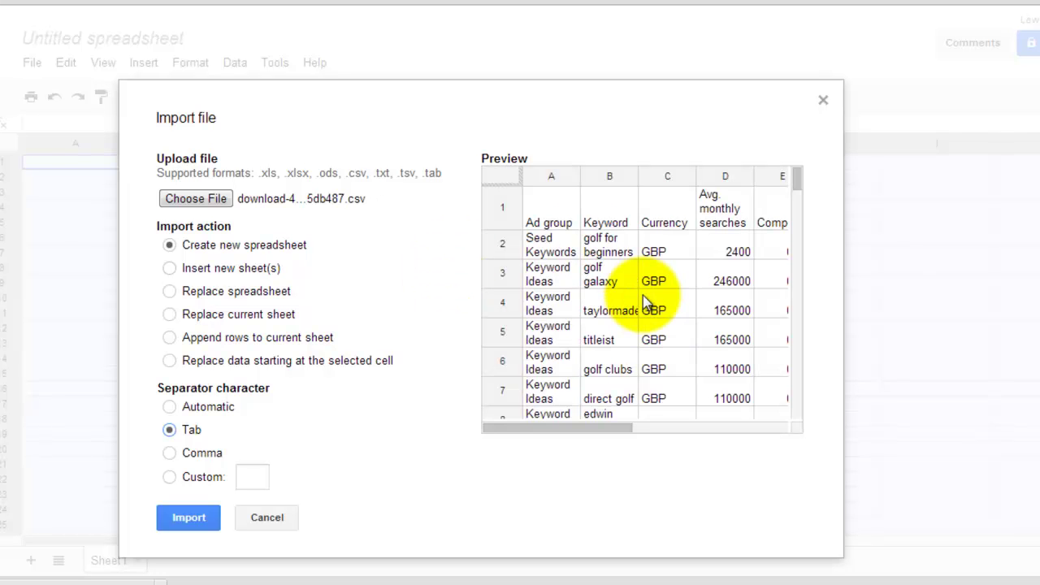
{"action": "left_click_drag", "start_coordinate": [611, 427], "coordinate": [590, 457]}
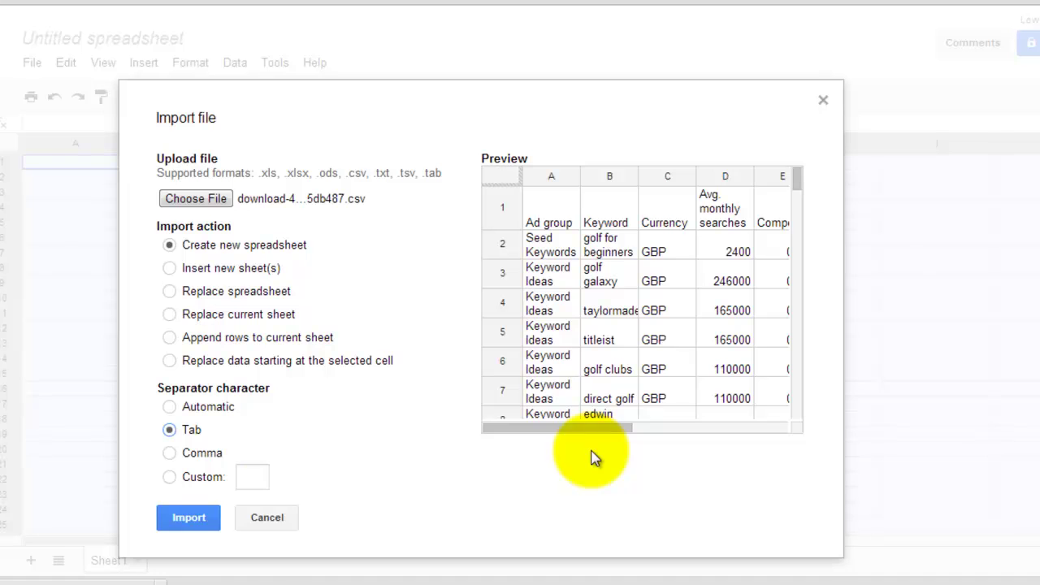
{"action": "left_click", "coordinate": [195, 519]}
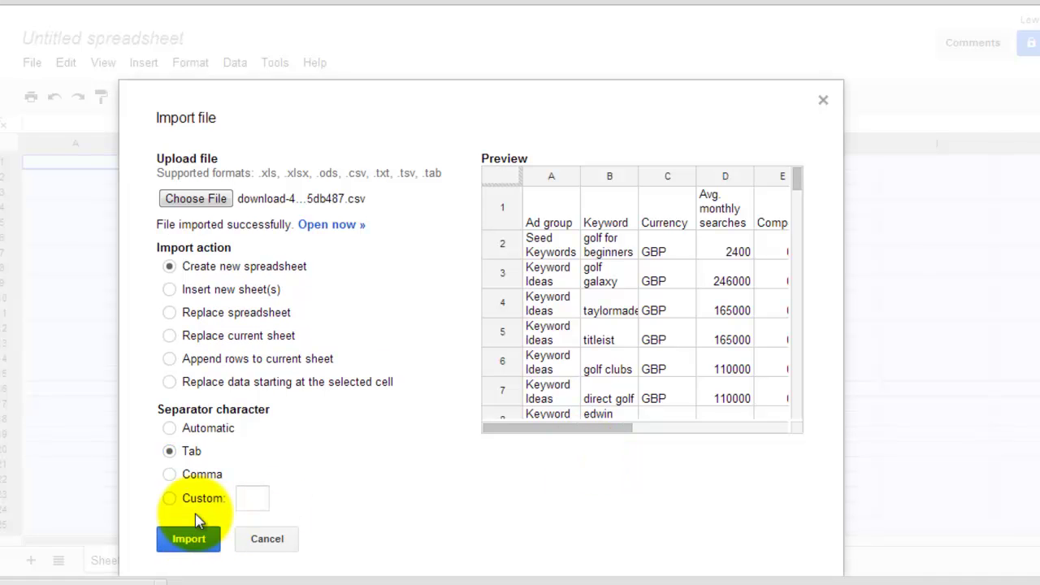
{"action": "left_click", "coordinate": [342, 230]}
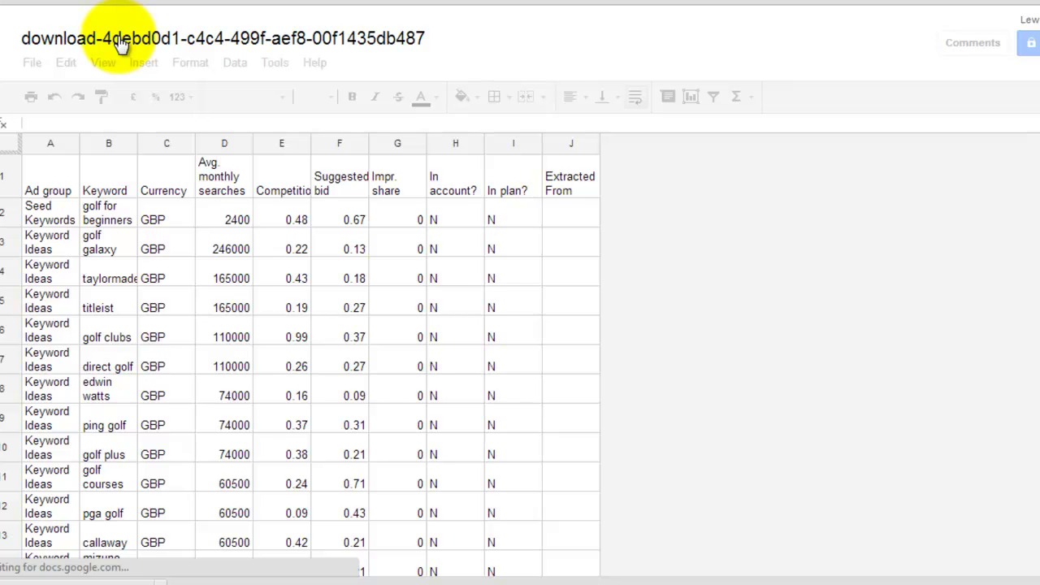
Replace the imported spreadsheet's title with 'Keywords - Golf'
{"action": "left_click", "coordinate": [120, 40]}
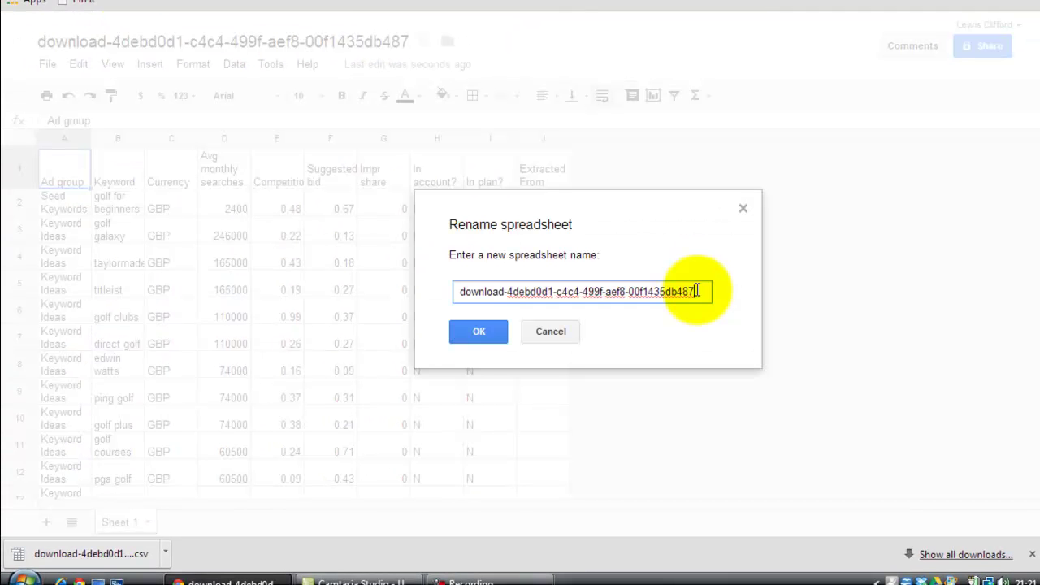
{"action": "left_click_drag", "start_coordinate": [697, 291], "coordinate": [403, 274]}
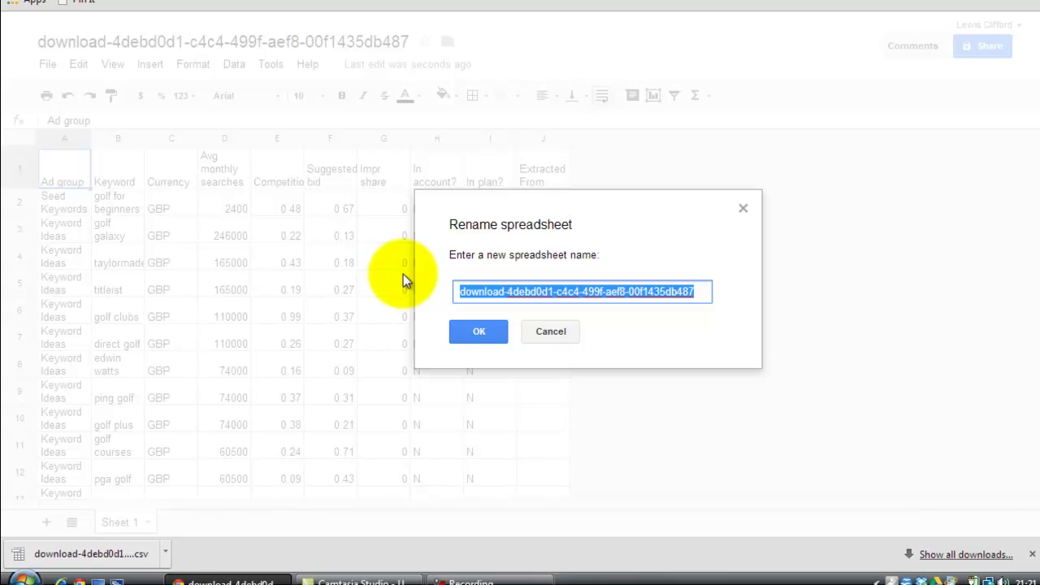
{"action": "type", "text": "Keyword"}
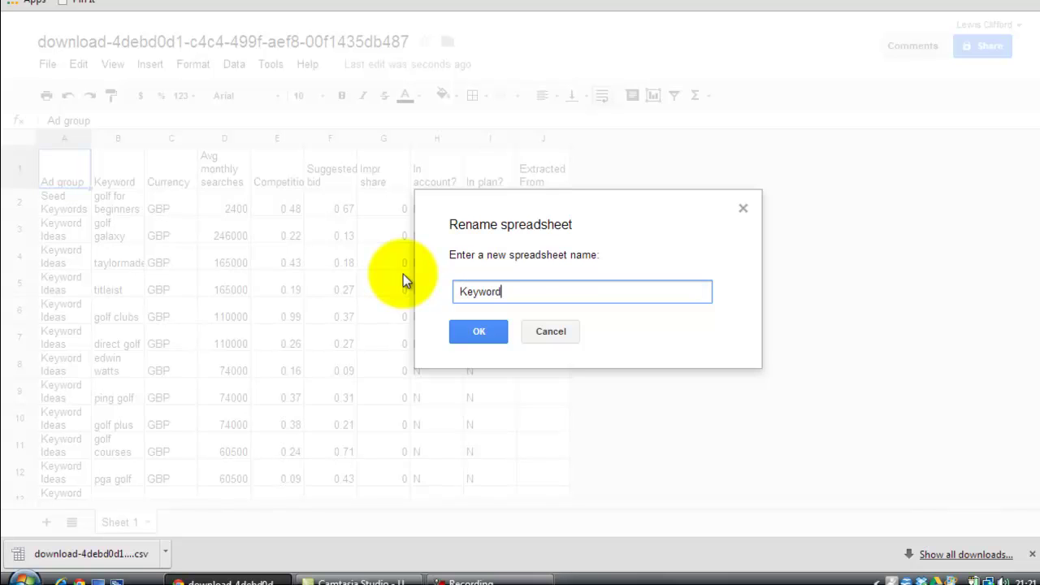
{"action": "type", "text": "s - Golf"}
{"action": "left_click", "coordinate": [470, 332]}
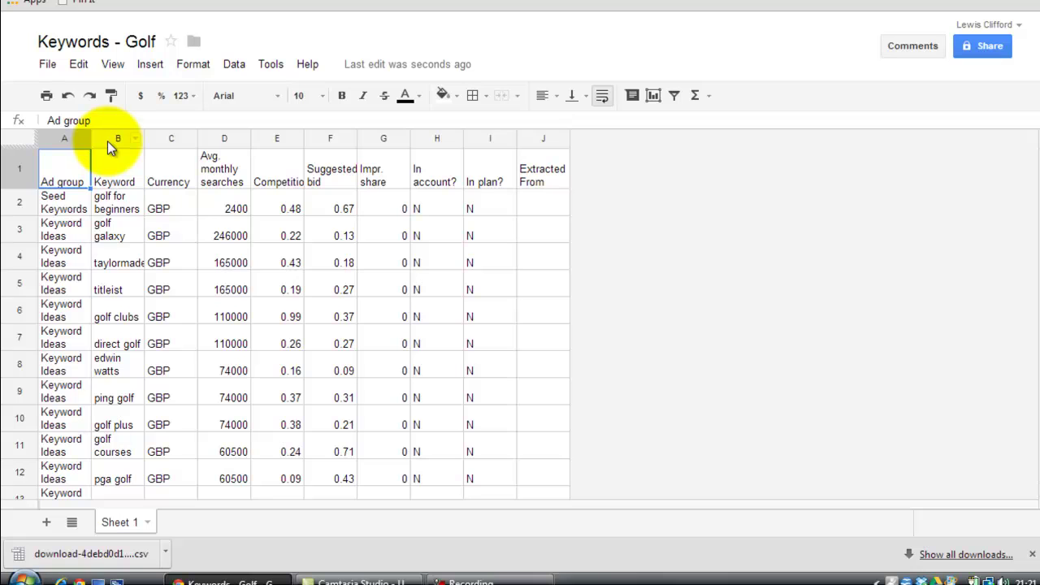
Widen Keyword column B and select columns F–J, Suggested bid through Extracted From, for removal
{"action": "left_click", "coordinate": [108, 140]}
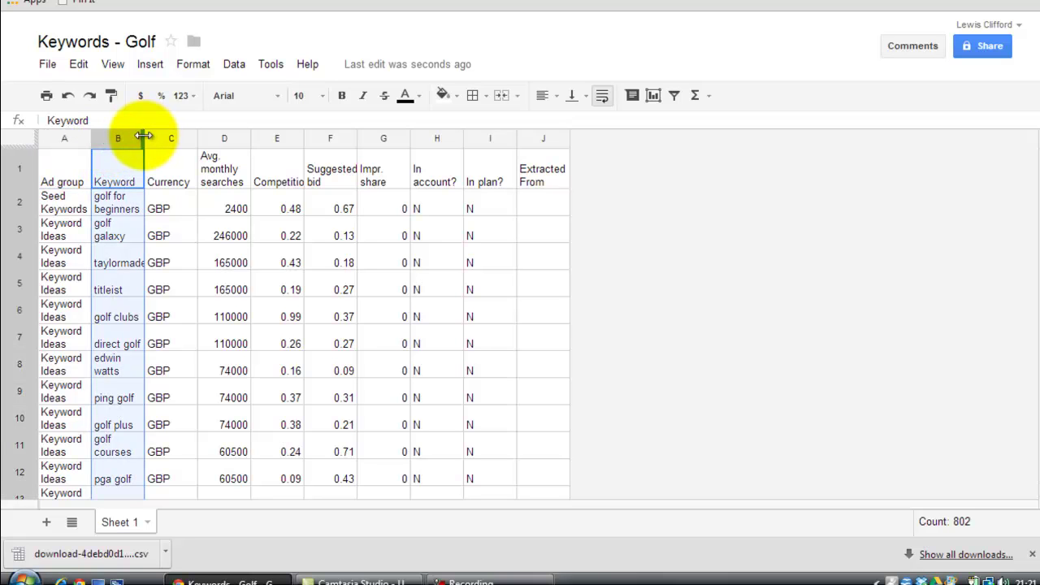
{"action": "left_click_drag", "start_coordinate": [143, 137], "coordinate": [243, 114]}
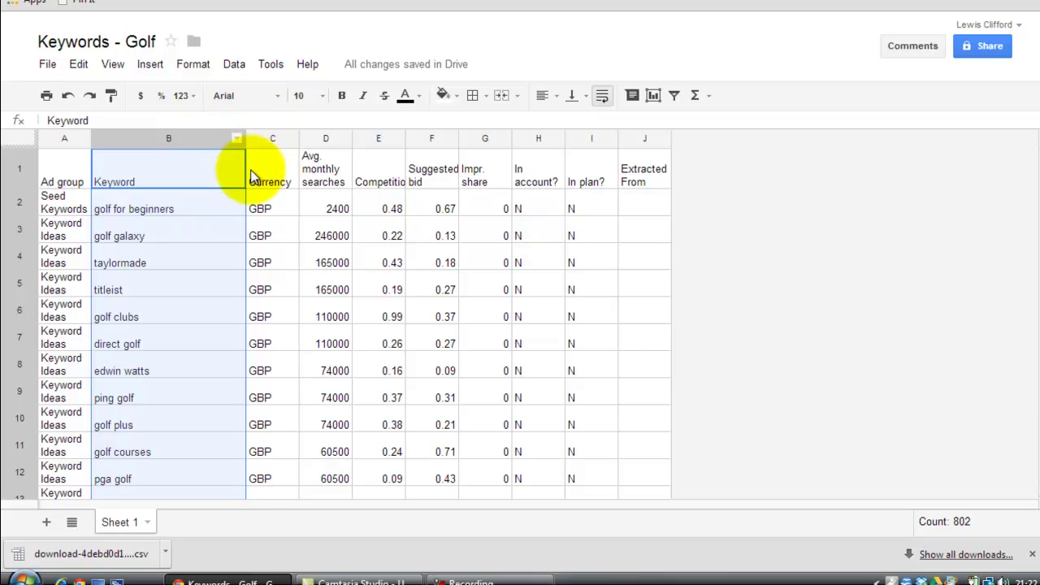
{"action": "left_click", "coordinate": [435, 139]}
{"action": "left_click_drag", "start_coordinate": [435, 139], "coordinate": [639, 144]}
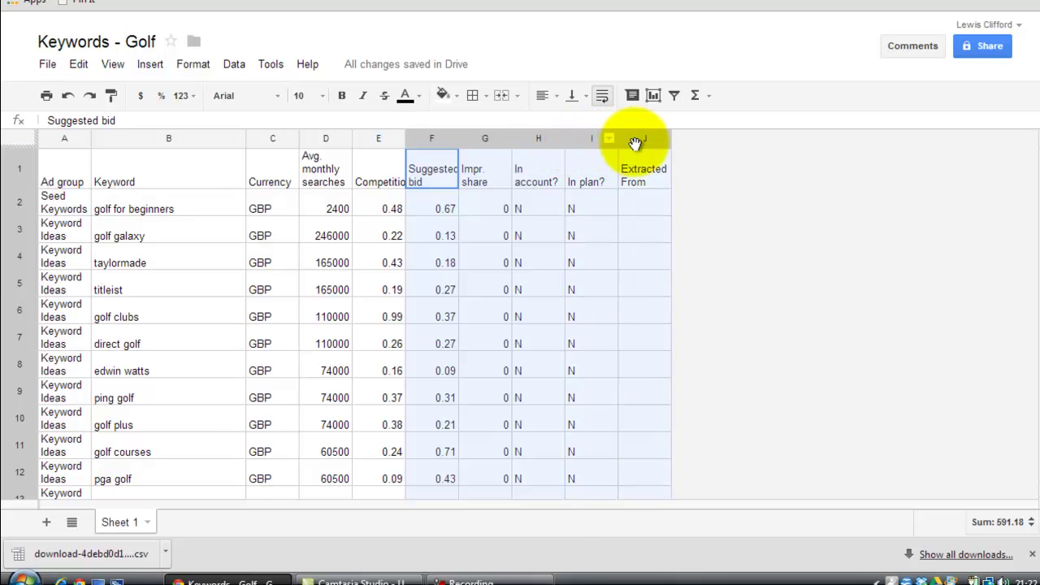
{"action": "right_click", "coordinate": [534, 139]}
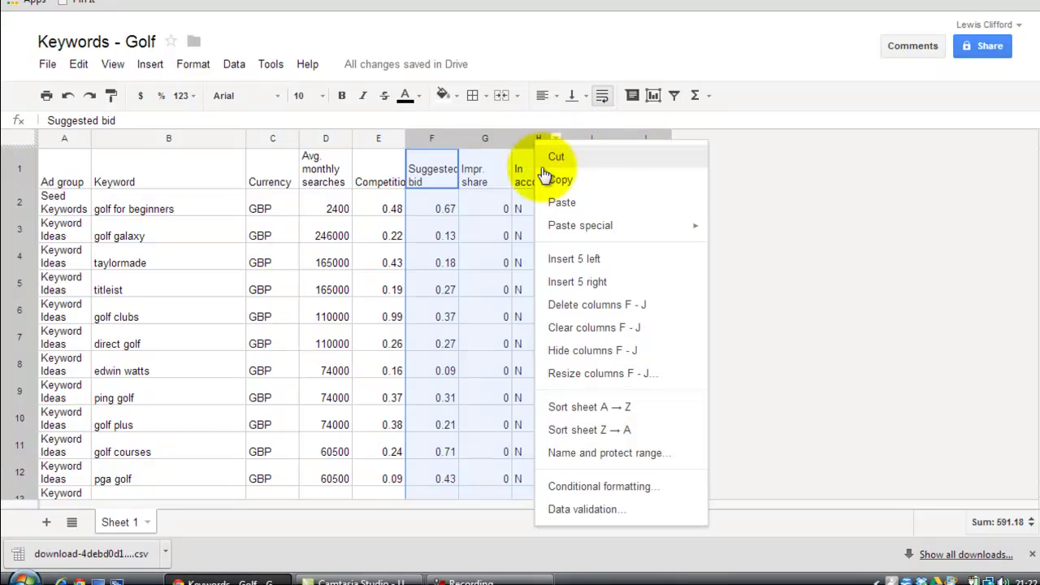
Delete columns F–J and insert a new column E before Competition headed 'competition'
{"action": "left_click", "coordinate": [586, 305]}
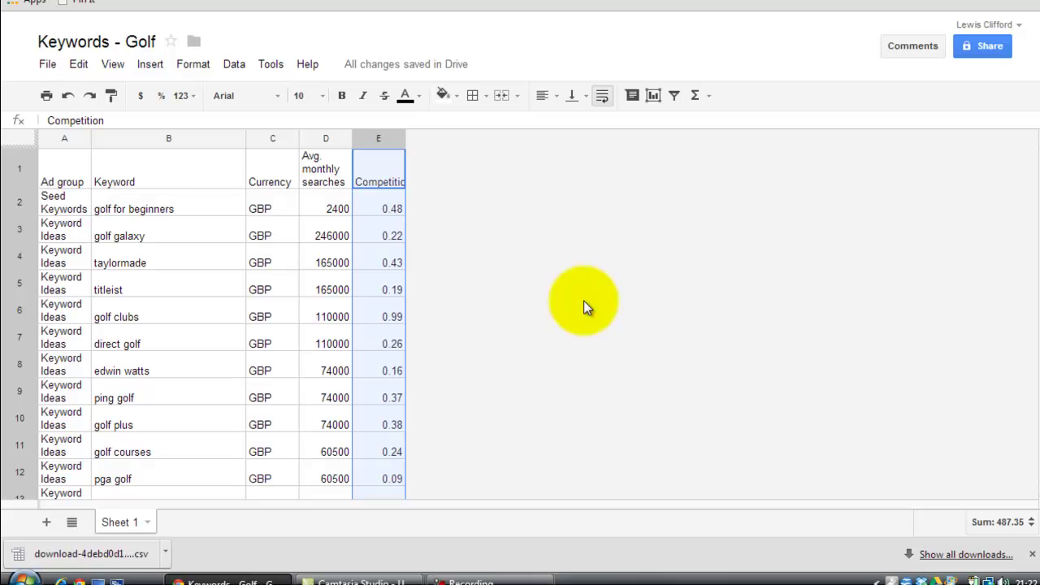
{"action": "right_click", "coordinate": [366, 138]}
{"action": "left_click", "coordinate": [406, 257]}
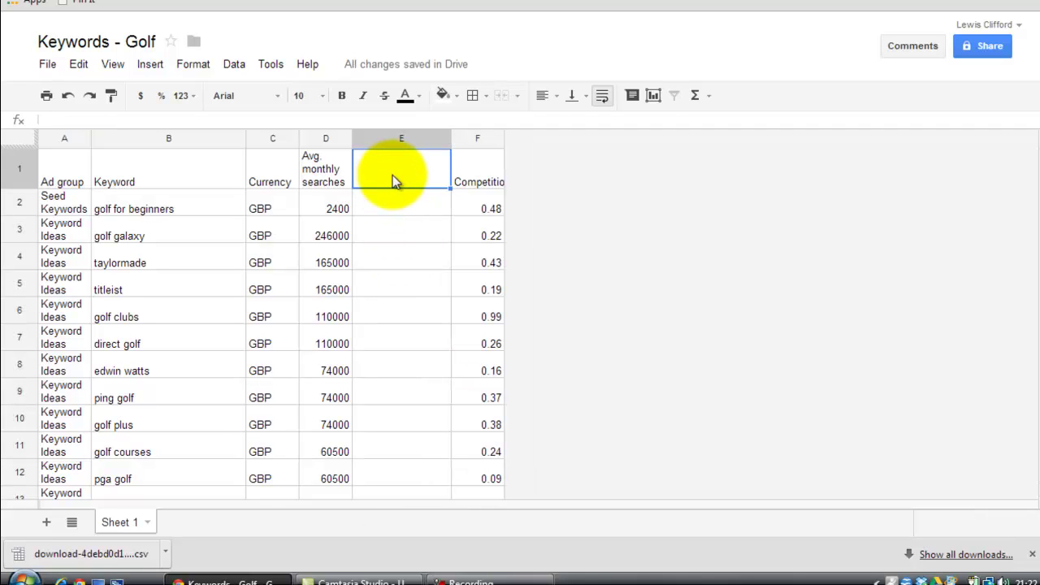
{"action": "type", "text": "competition"}
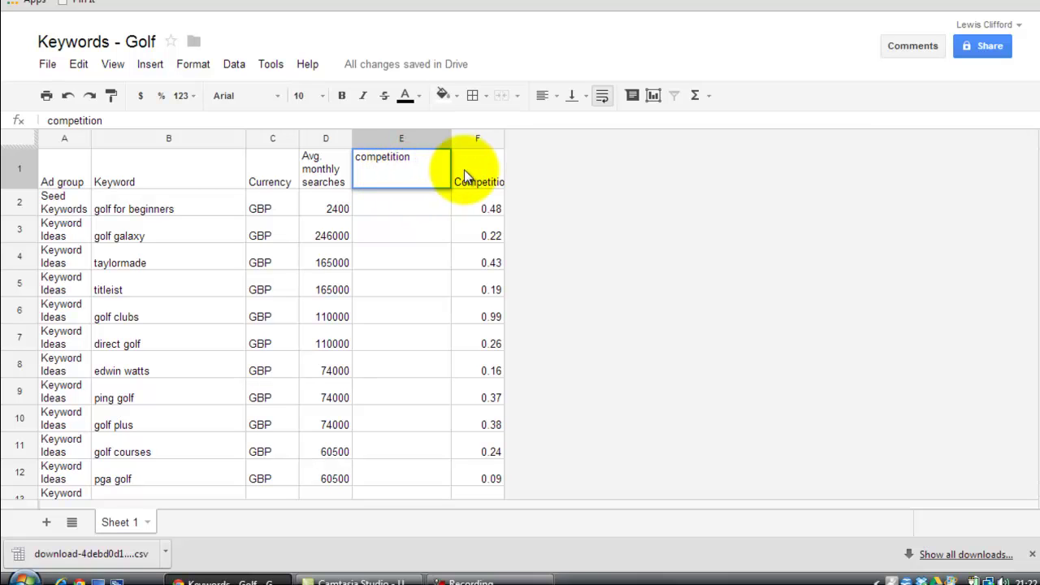
{"action": "left_click", "coordinate": [417, 174]}
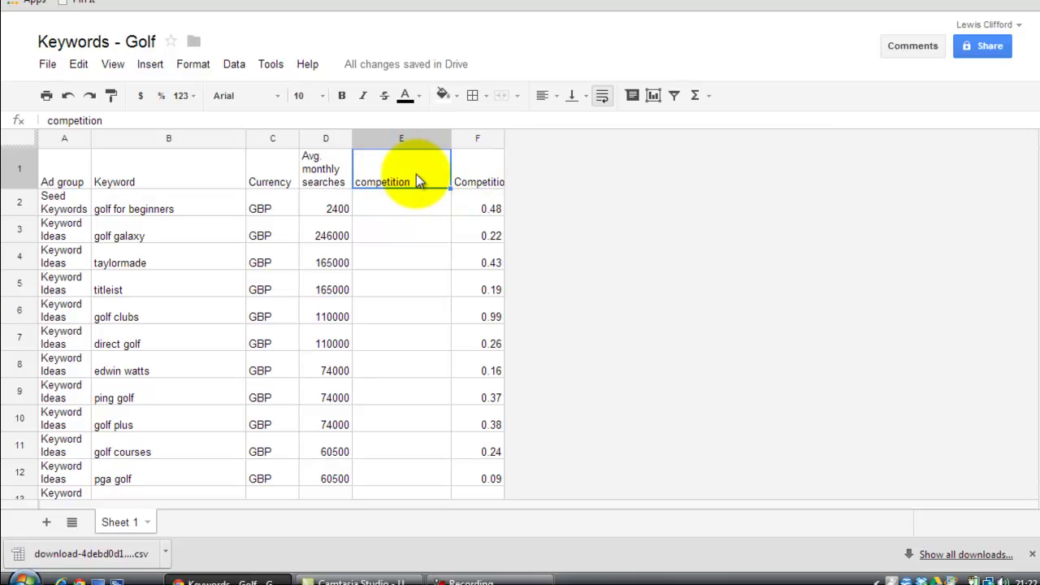
Insert another column F before Competition headed 'video'
{"action": "left_click", "coordinate": [458, 139]}
{"action": "right_click", "coordinate": [458, 138]}
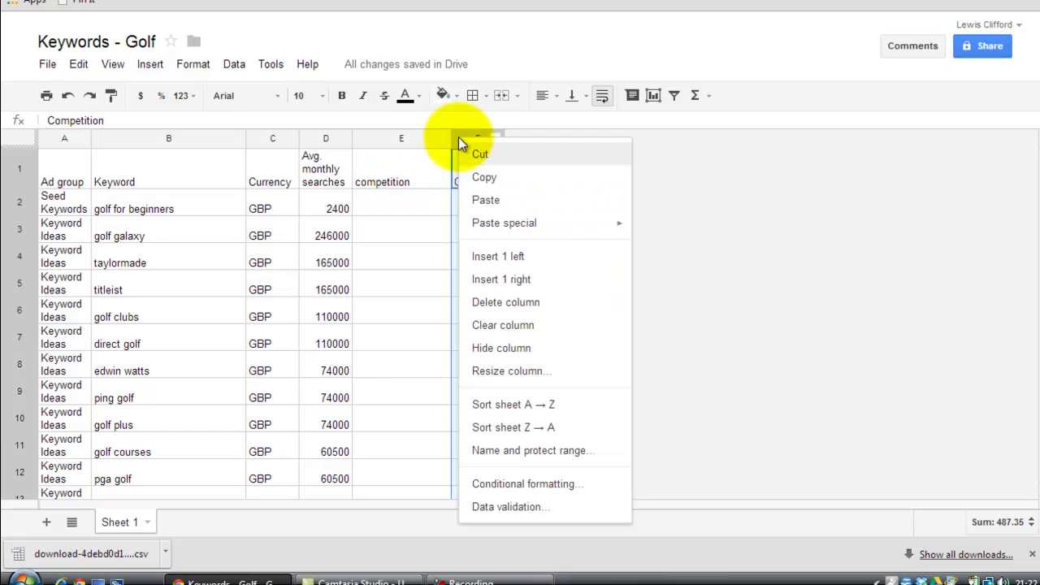
{"action": "left_click", "coordinate": [491, 256]}
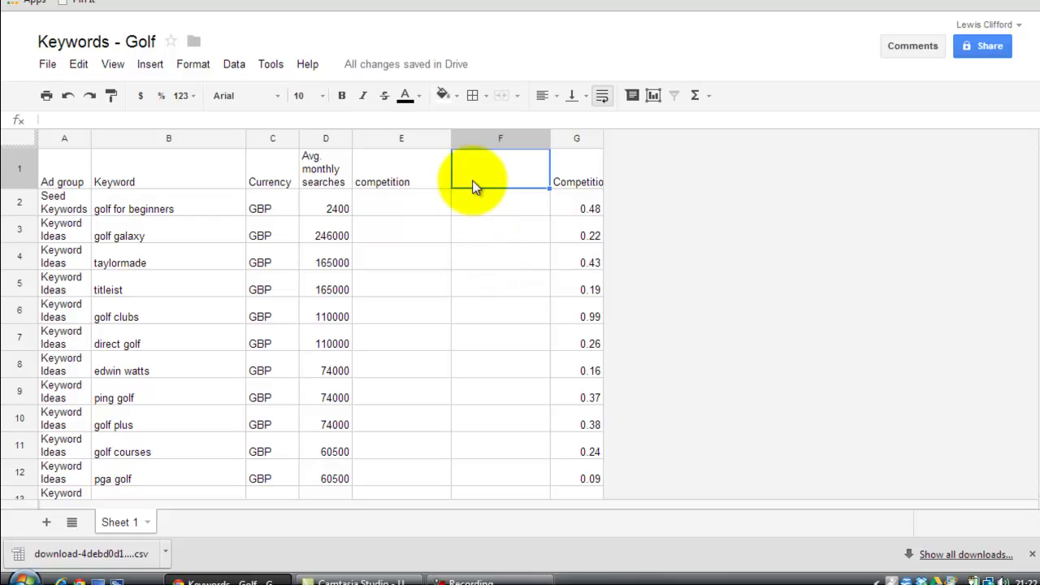
{"action": "type", "text": "vide"}
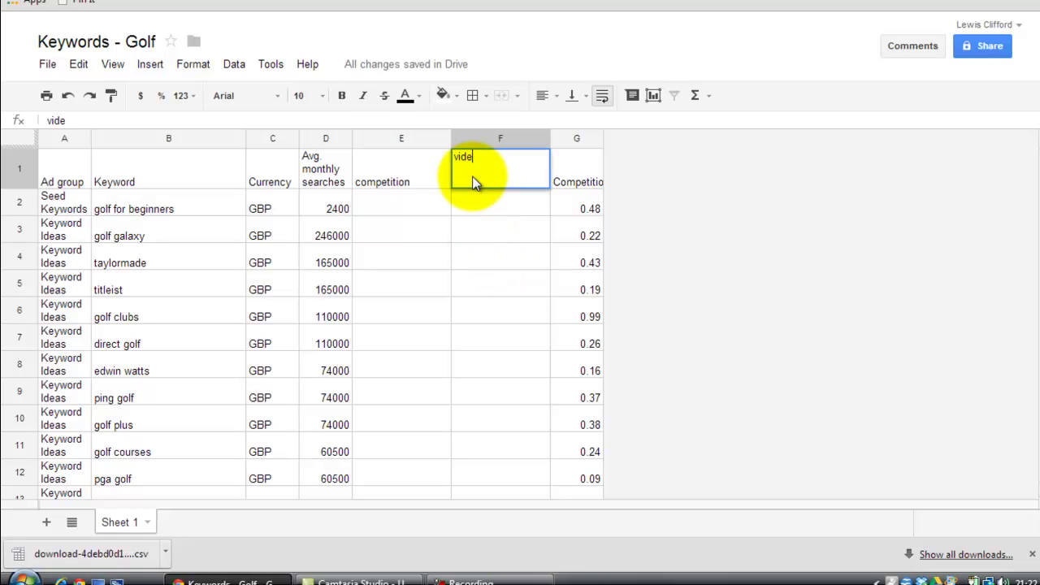
{"action": "type", "text": "o"}
{"action": "key", "text": "Return"}
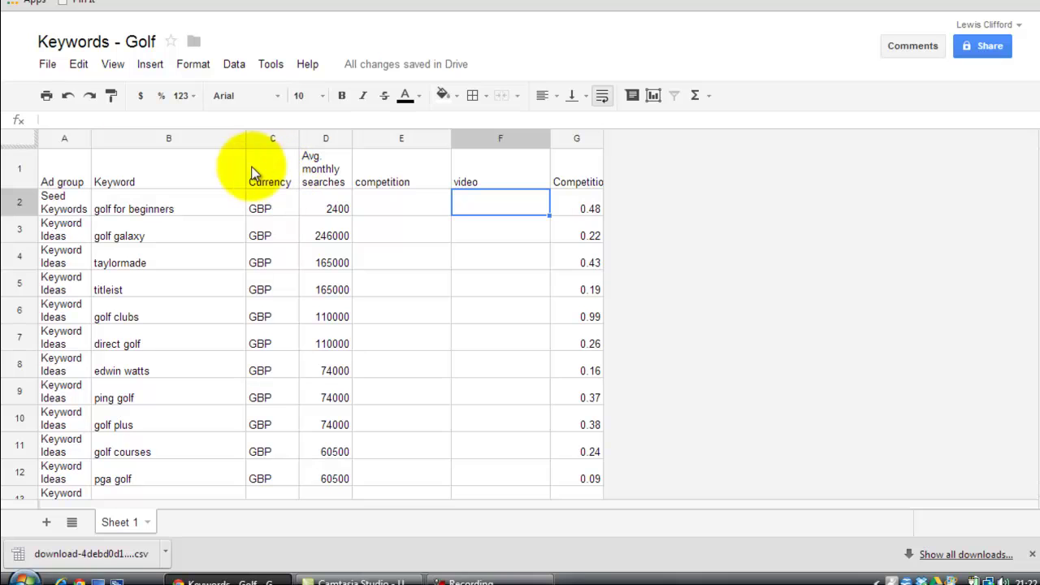
Sort the whole sheet by column A (Ad group), A → Z
{"action": "left_click", "coordinate": [20, 142]}
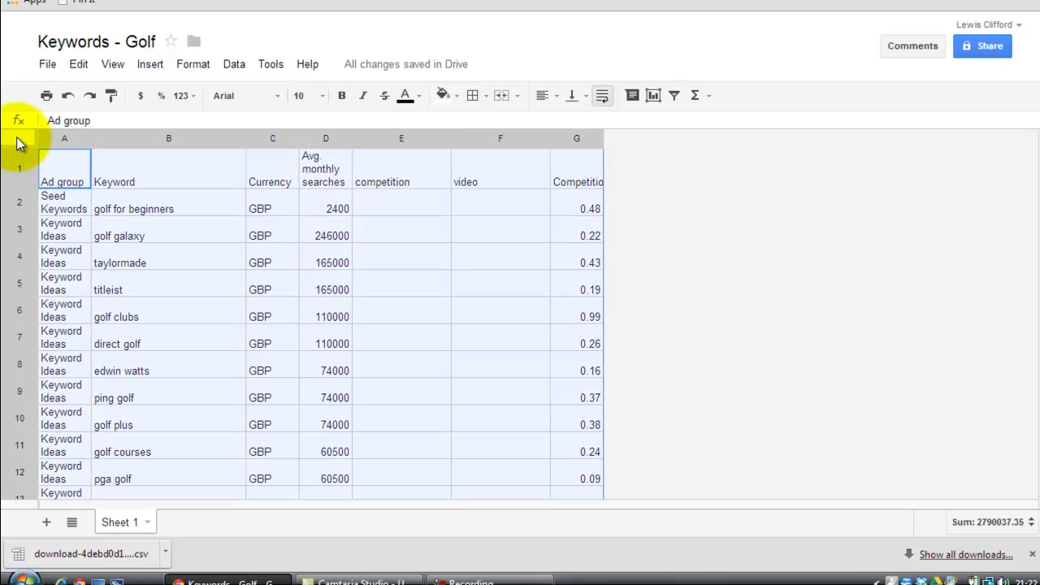
{"action": "left_click", "coordinate": [236, 65]}
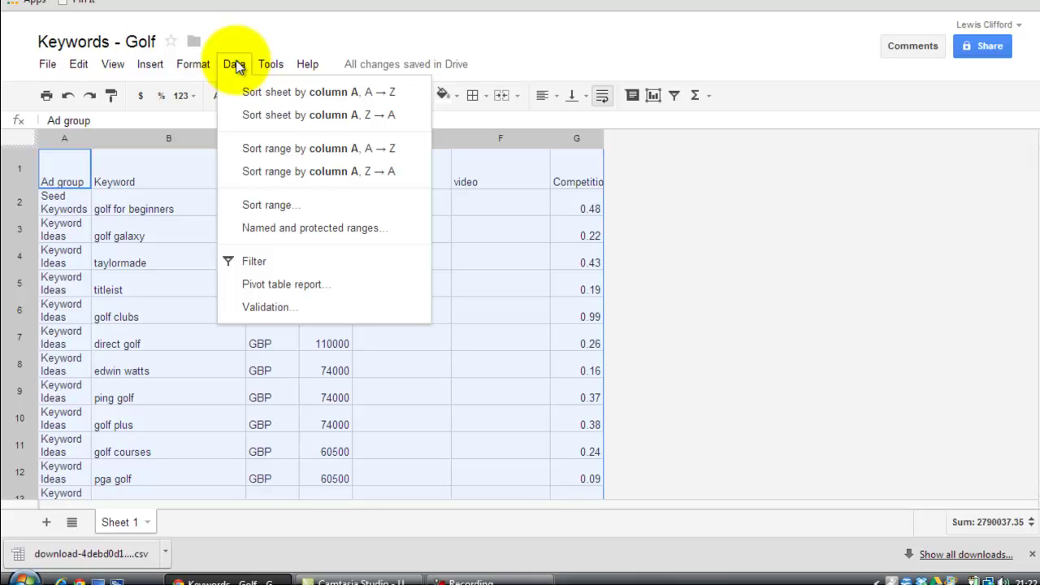
{"action": "left_click", "coordinate": [264, 148]}
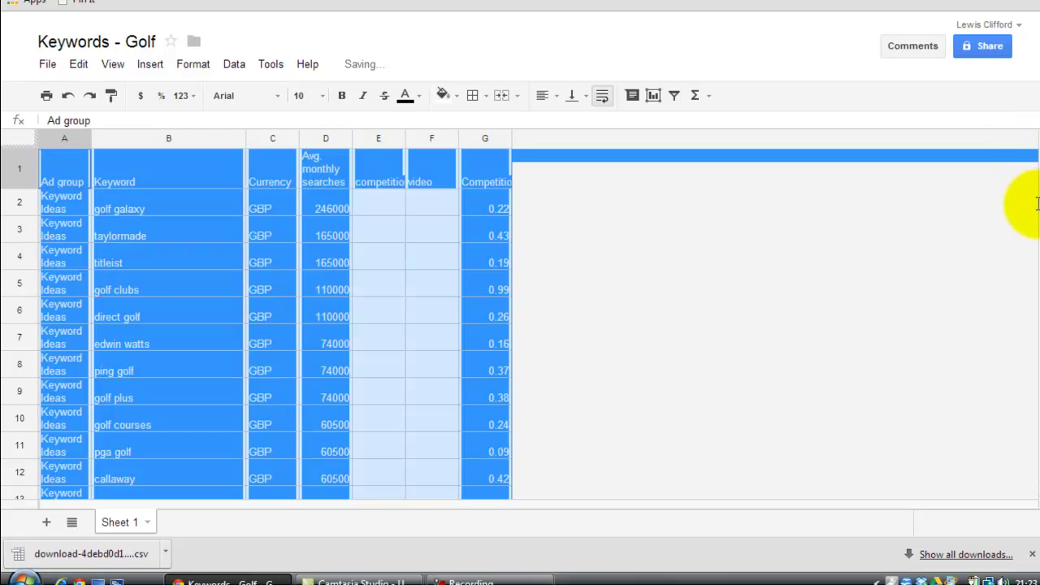
Clear the whole-sheet selection and scroll down the sorted list to the 'simple golf swing' keyword
{"action": "mouse_move", "coordinate": [1030, 174]}
{"action": "left_mouse_down"}
{"action": "mouse_move", "coordinate": [1031, 232]}
{"action": "mouse_move", "coordinate": [1031, 163]}
{"action": "left_mouse_up"}
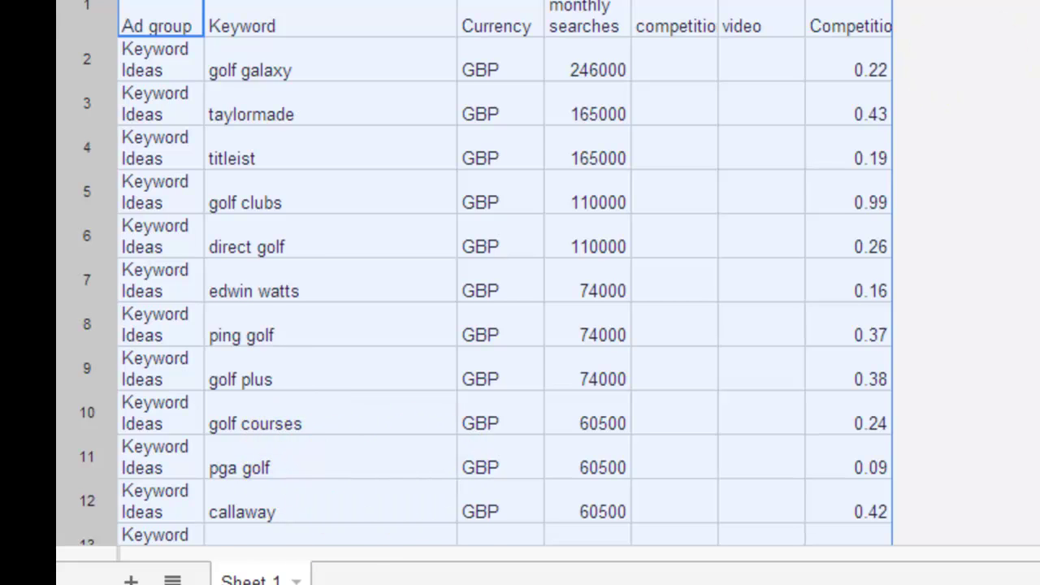
{"action": "scroll", "coordinate": [486, 273], "scroll_direction": "down", "scroll_amount": 20}
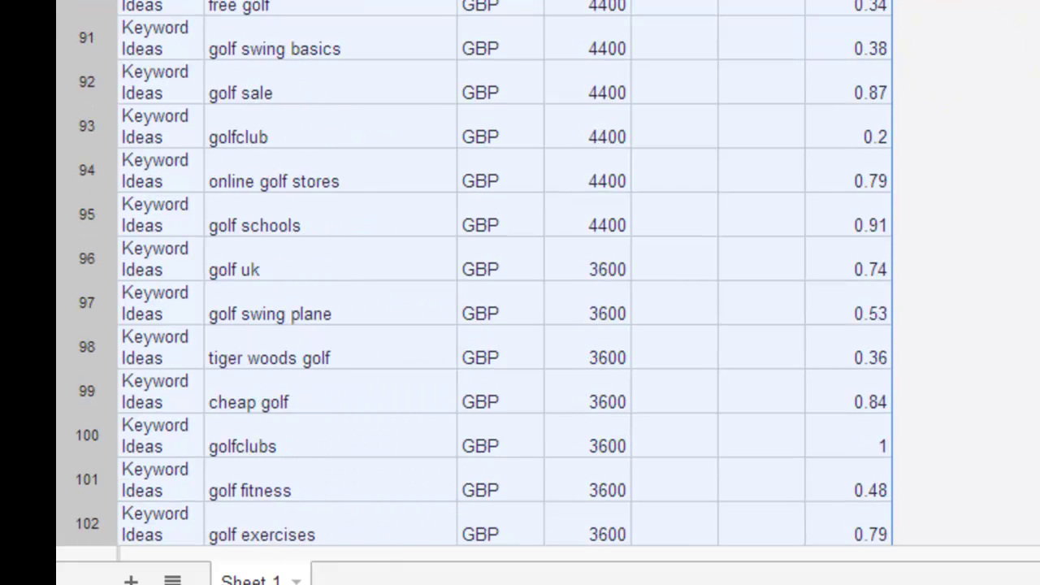
{"action": "scroll", "coordinate": [487, 273], "scroll_direction": "down", "scroll_amount": 4}
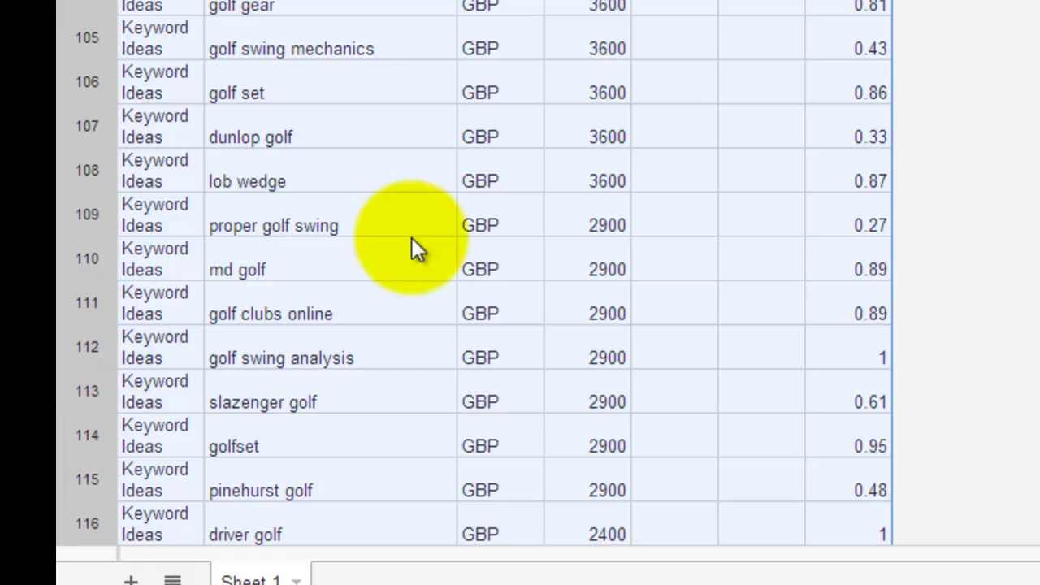
{"action": "left_click", "coordinate": [398, 348]}
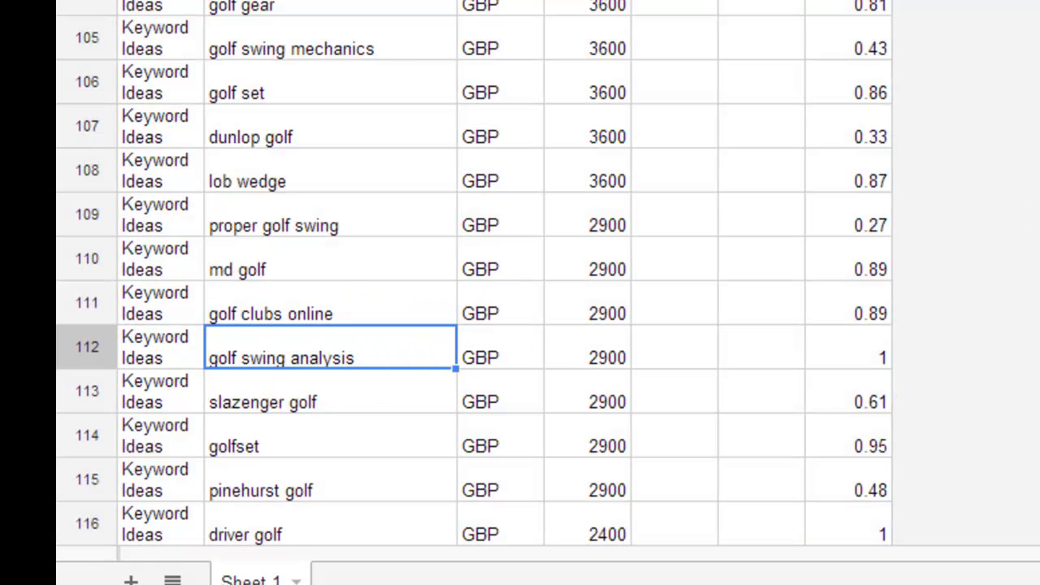
{"action": "scroll", "coordinate": [488, 277], "scroll_direction": "down", "scroll_amount": 8}
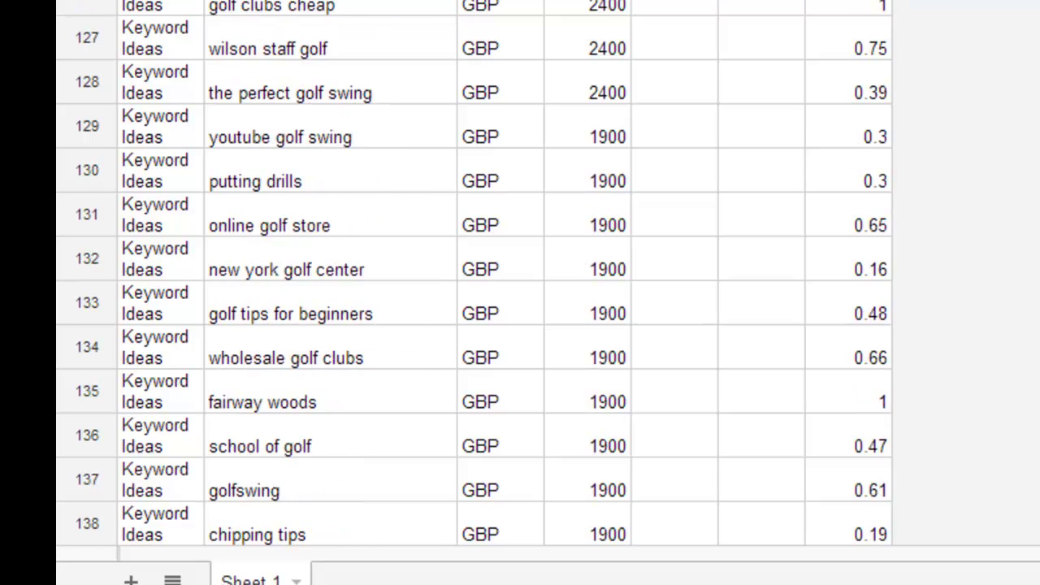
{"action": "scroll", "coordinate": [488, 276], "scroll_direction": "down", "scroll_amount": 14}
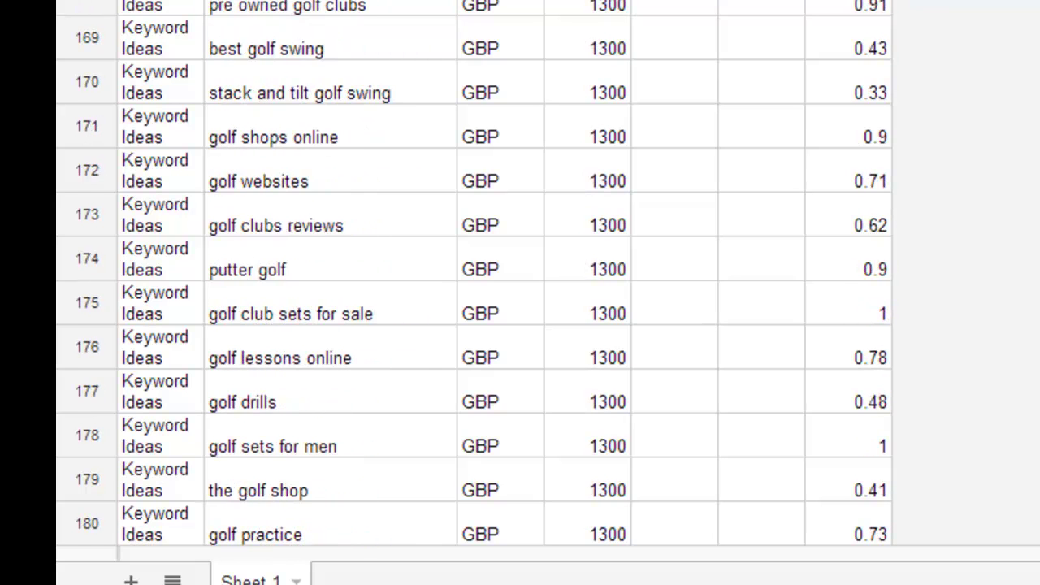
{"action": "scroll", "coordinate": [488, 276], "scroll_direction": "down", "scroll_amount": 7}
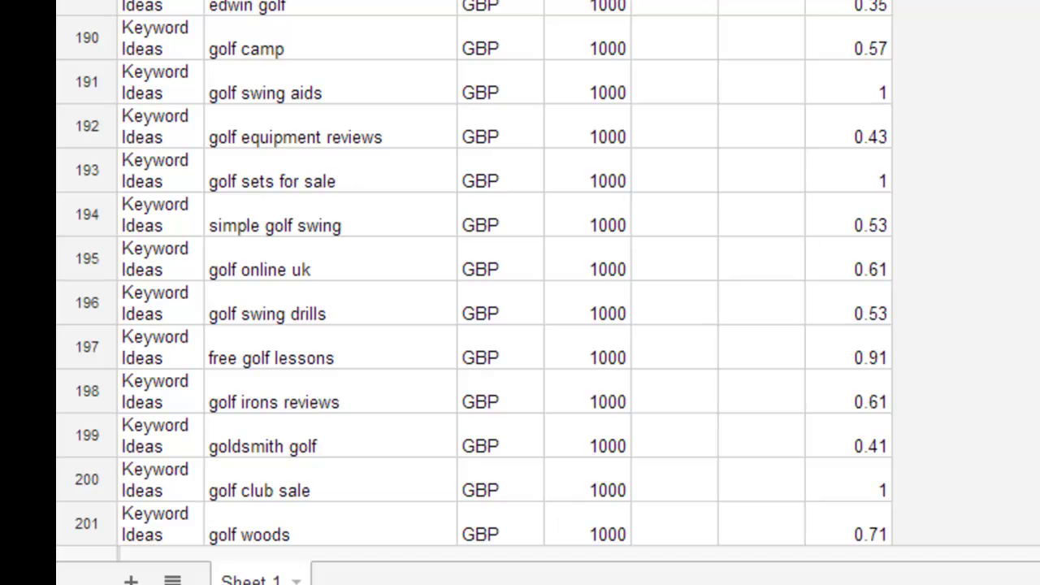
{"action": "left_click", "coordinate": [334, 226]}
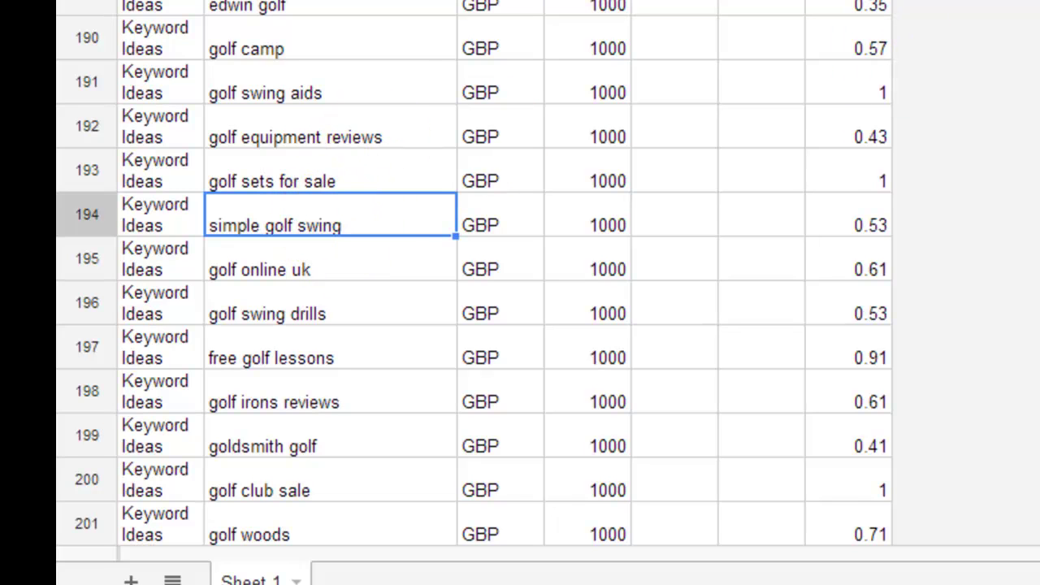
Check the 480 monthly searches in row 283, then the 'golf irons reviews' and 'golf swing drills' keywords
{"action": "scroll", "coordinate": [487, 276], "scroll_direction": "down", "scroll_amount": 20}
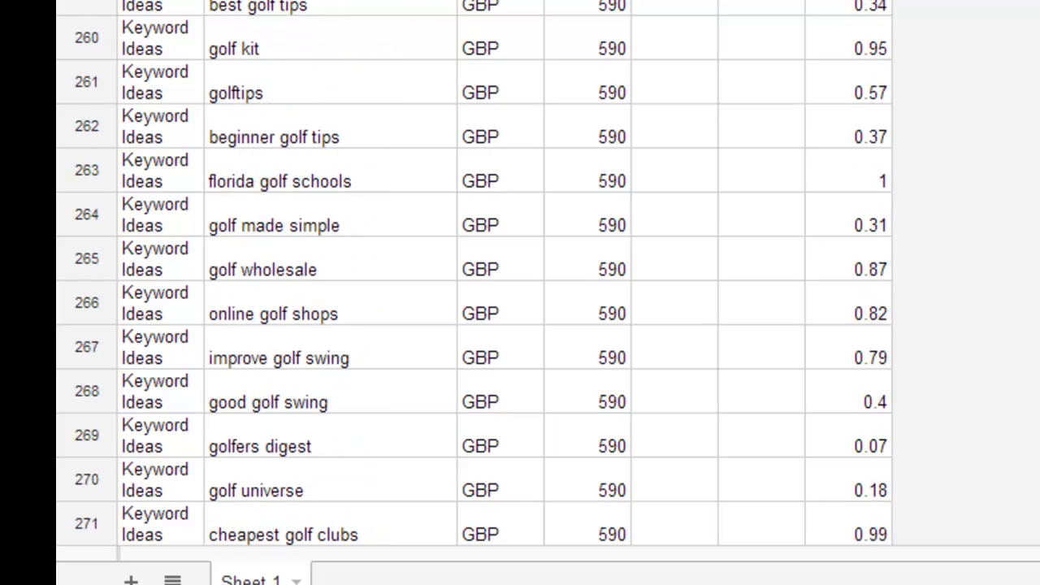
{"action": "scroll", "coordinate": [488, 277], "scroll_direction": "down", "scroll_amount": 3}
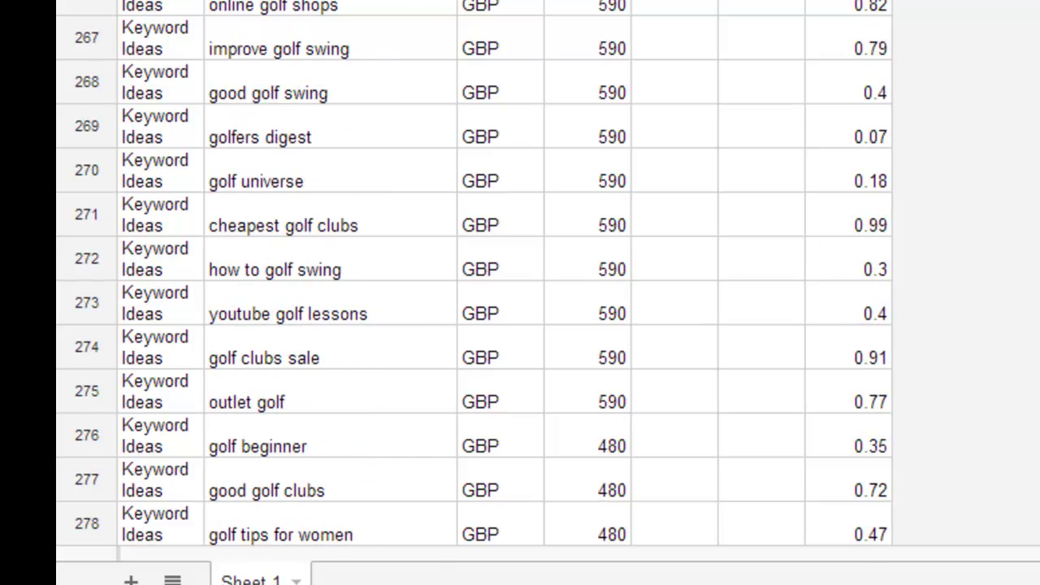
{"action": "scroll", "coordinate": [487, 277], "scroll_direction": "down", "scroll_amount": 4}
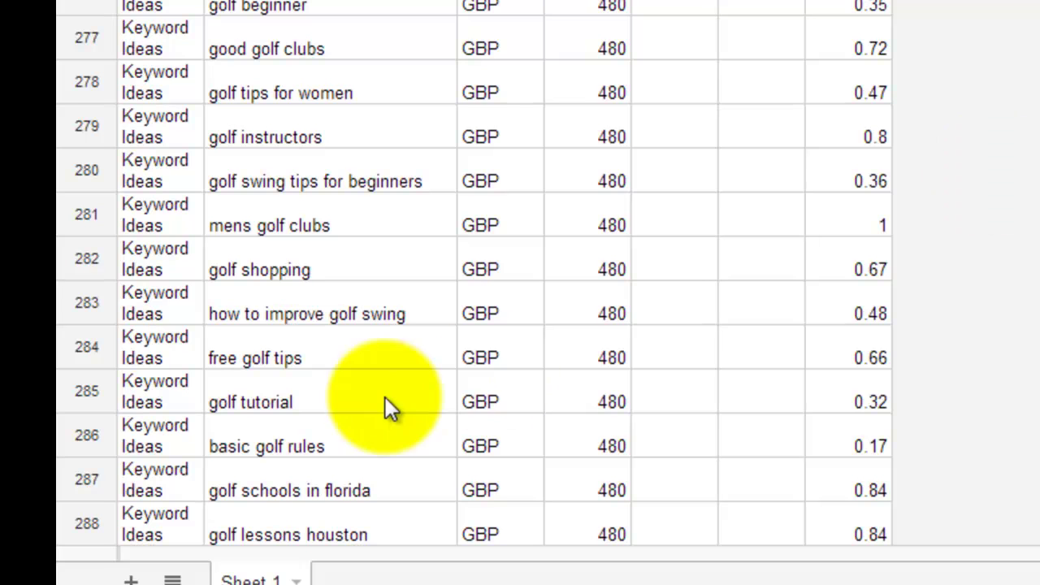
{"action": "left_click", "coordinate": [608, 317]}
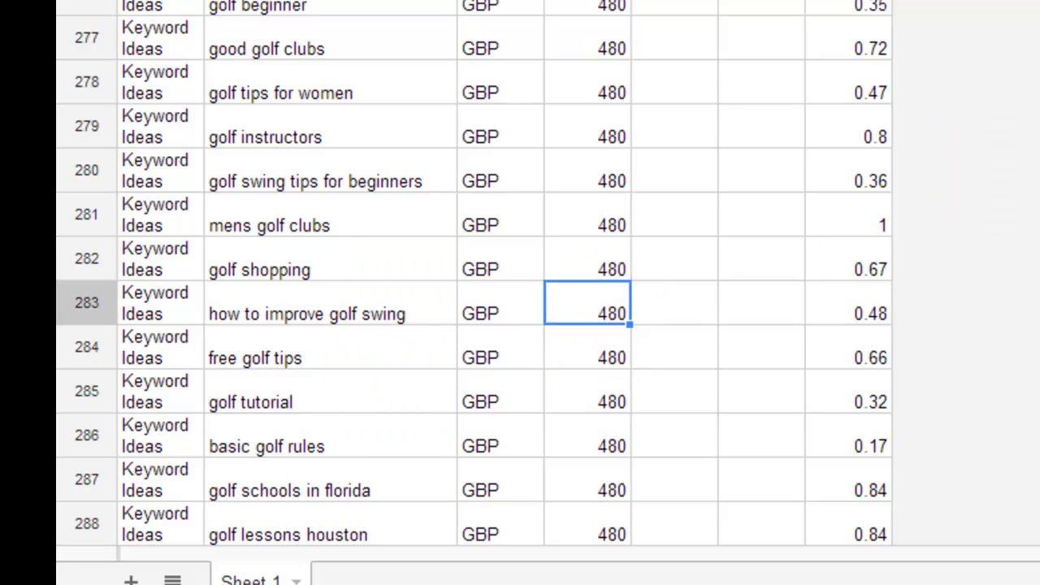
{"action": "scroll", "coordinate": [487, 277], "scroll_direction": "up", "scroll_amount": 20}
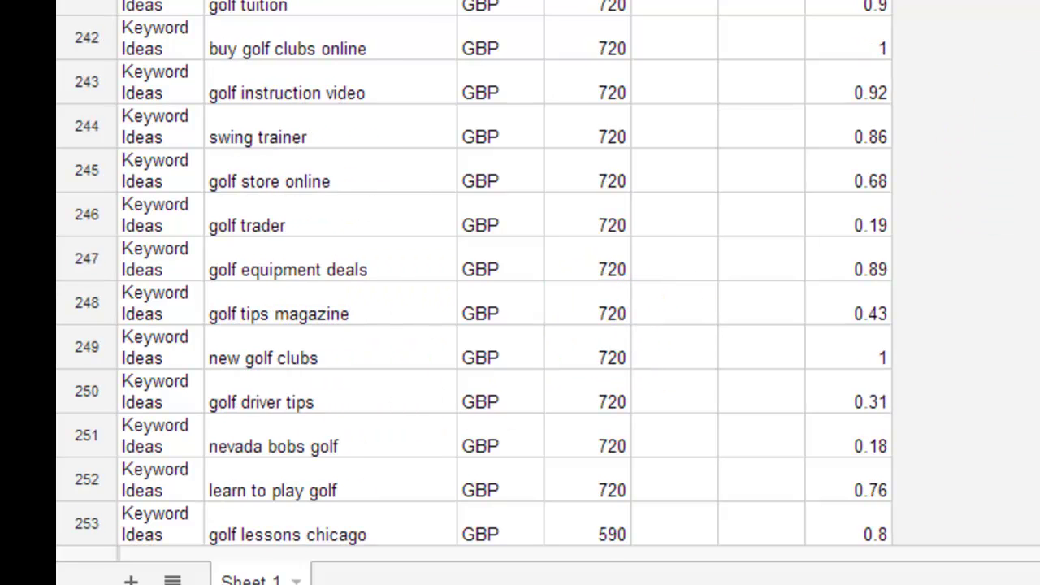
{"action": "scroll", "coordinate": [488, 277], "scroll_direction": "up", "scroll_amount": 3}
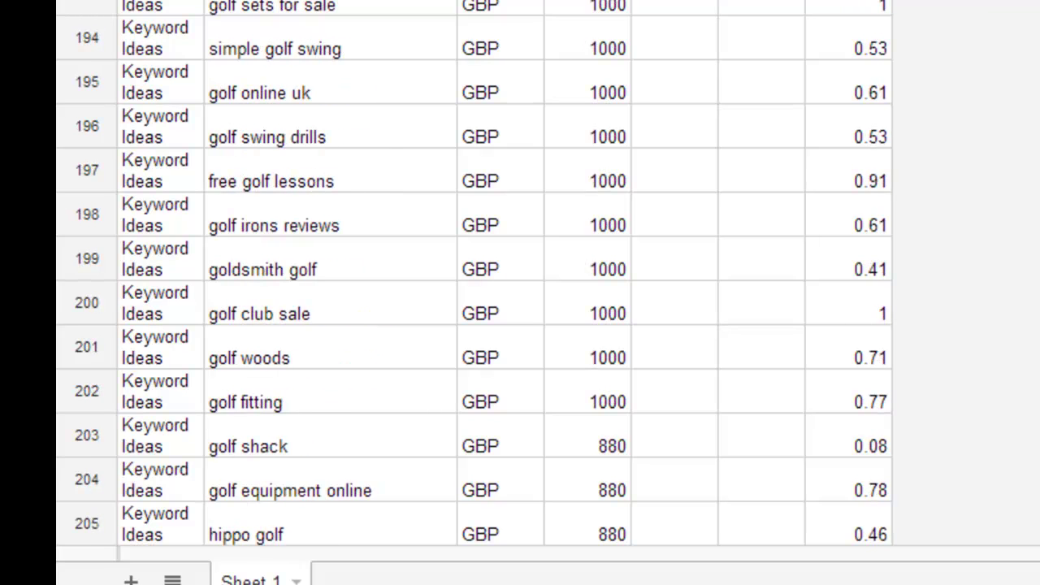
{"action": "left_click", "coordinate": [387, 233]}
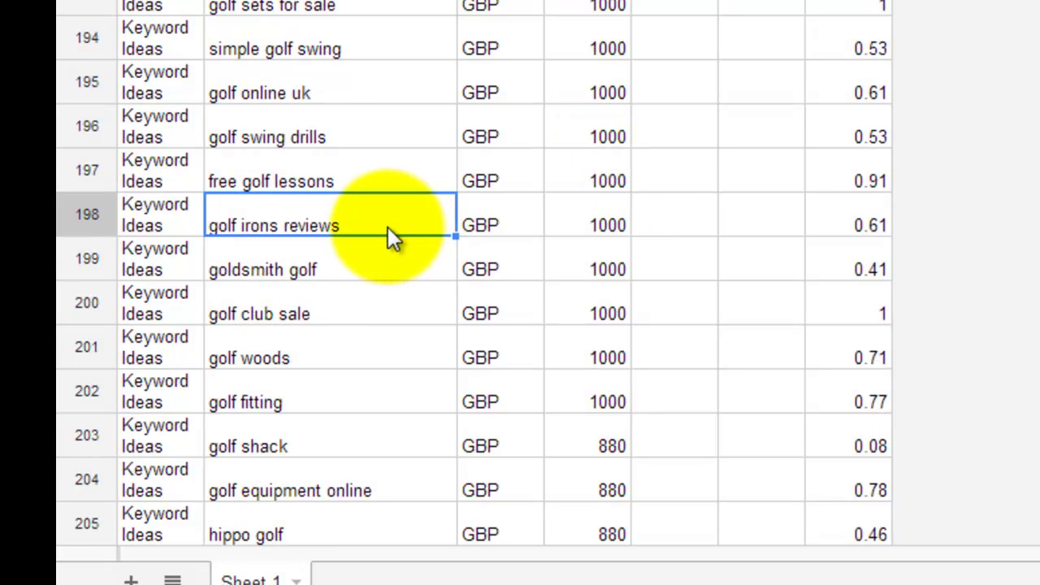
{"action": "left_click", "coordinate": [384, 144]}
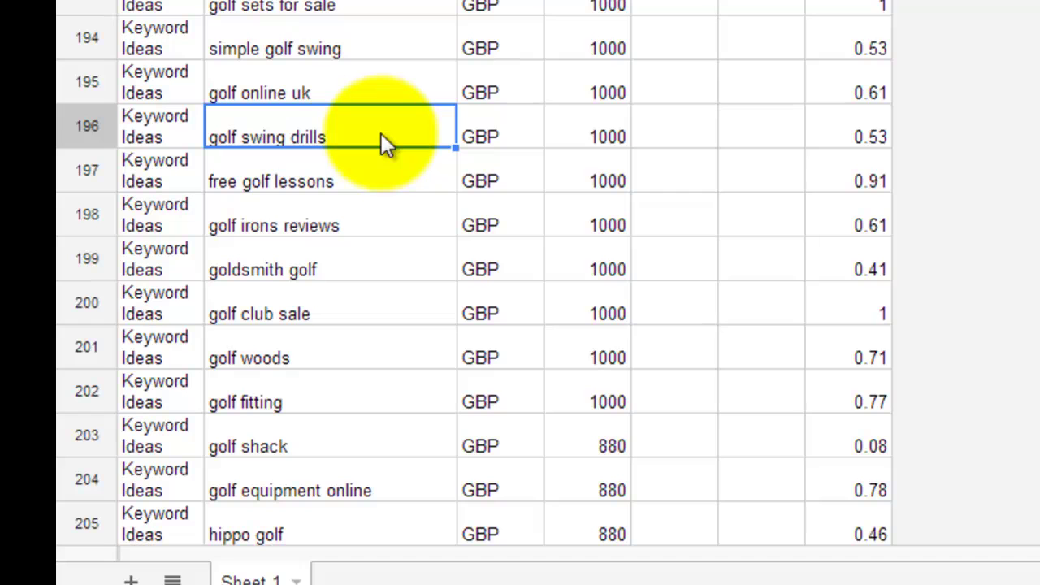